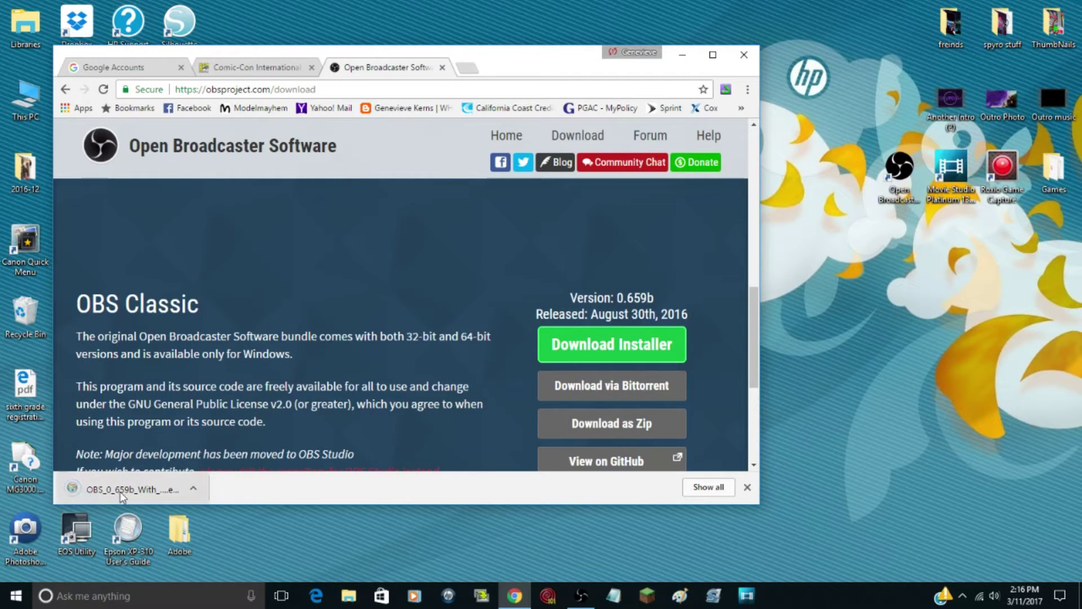
Copy the downloaded OBS_0_659b installer from the browser to the desktop and minimize the browser window
{"action": "left_click_drag", "start_coordinate": [120, 492], "coordinate": [878, 409]}
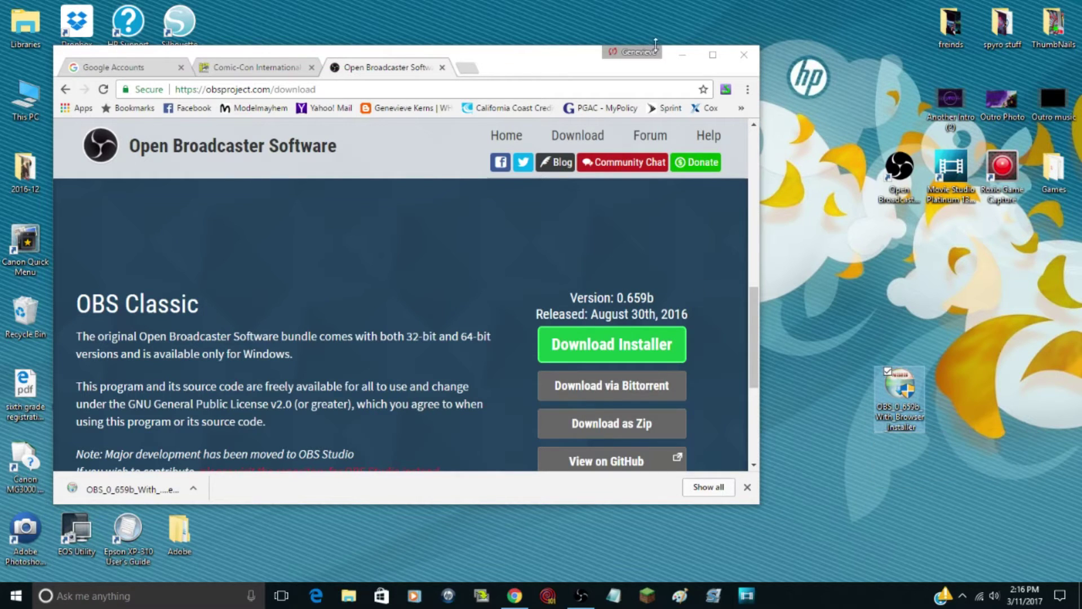
{"action": "left_click", "coordinate": [682, 54]}
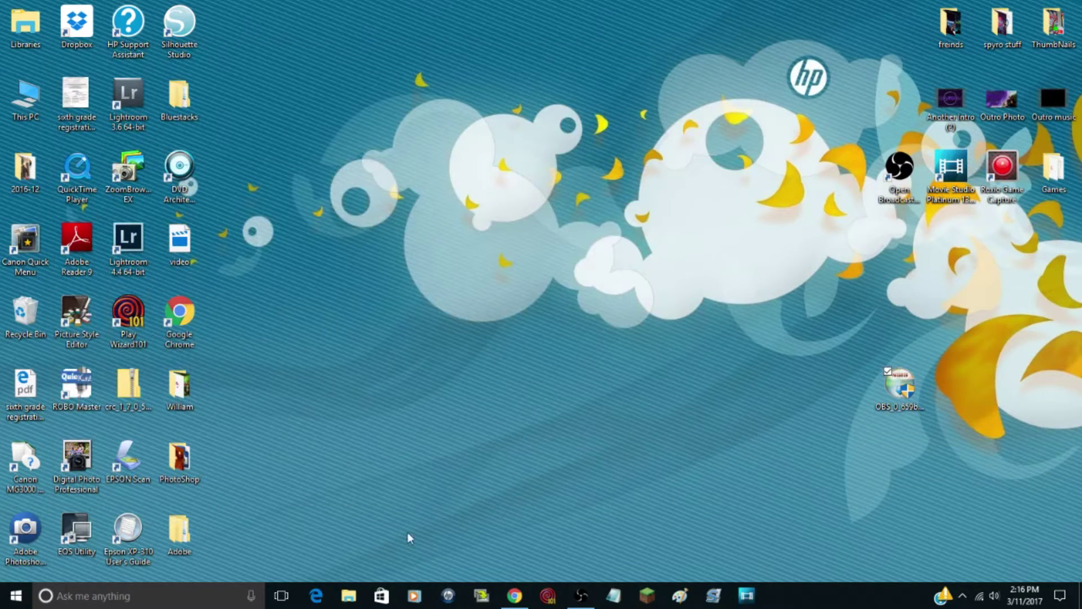
Move the OBS_0_659b installer to an empty spot on the desktop and delete it
{"action": "left_click", "coordinate": [900, 395]}
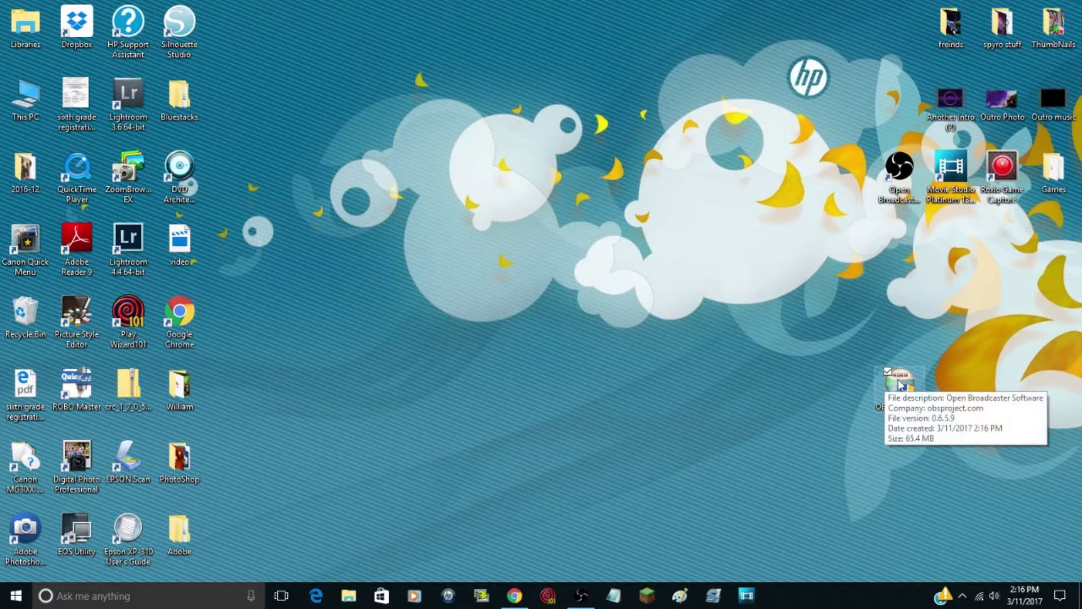
{"action": "left_click_drag", "start_coordinate": [902, 374], "coordinate": [732, 398]}
{"action": "right_click", "coordinate": [732, 398]}
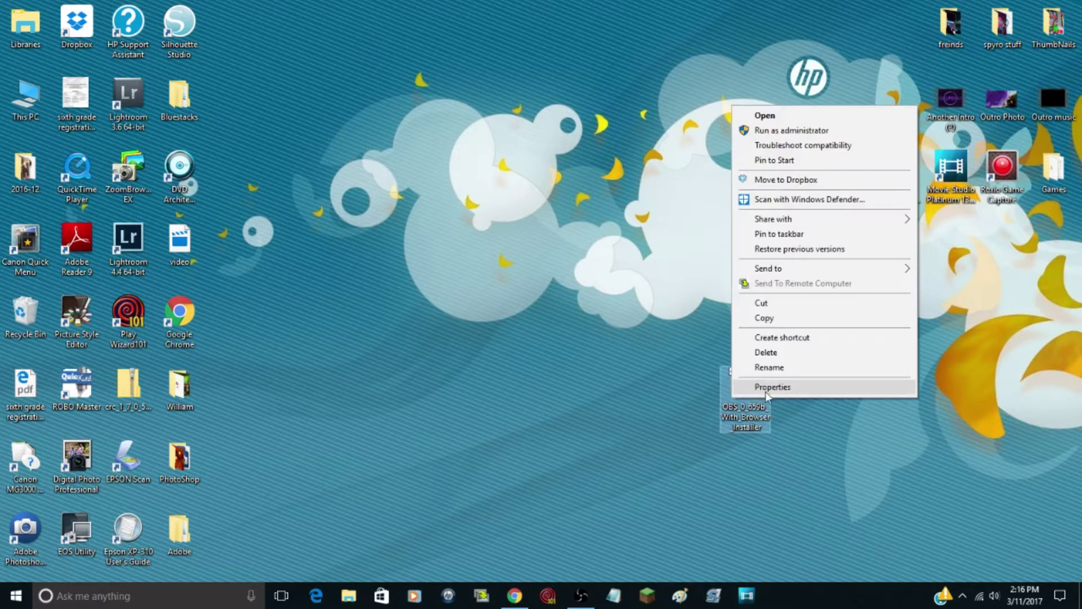
{"action": "left_click", "coordinate": [797, 353]}
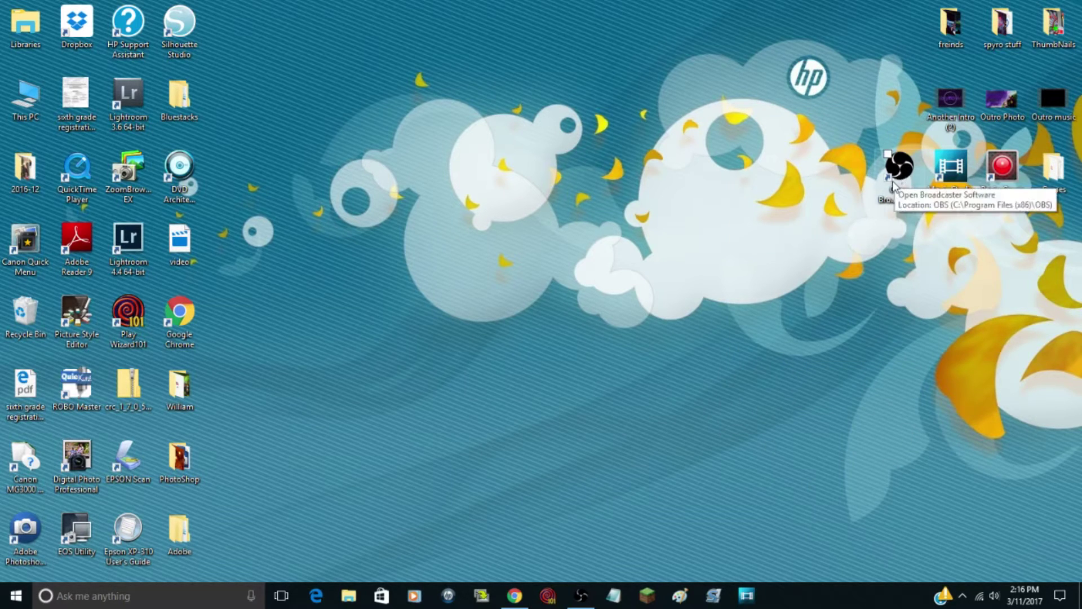
Launch Open Broadcaster Software from the desktop, try its window enlarged and maximized, and shrink it back to a compact size
{"action": "double_click", "coordinate": [902, 164]}
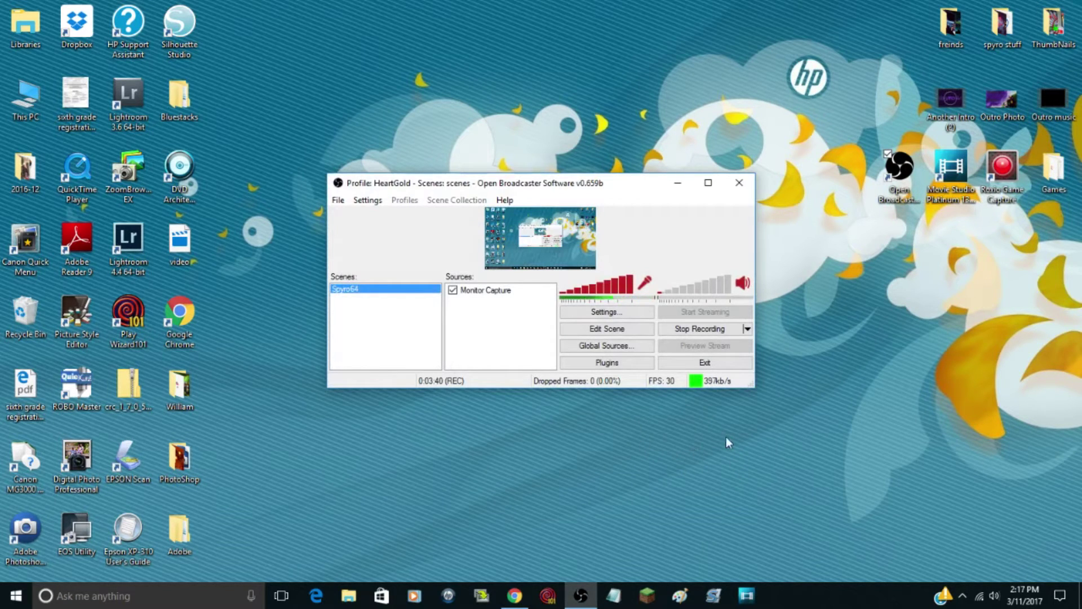
{"action": "left_click_drag", "start_coordinate": [751, 389], "coordinate": [1029, 510]}
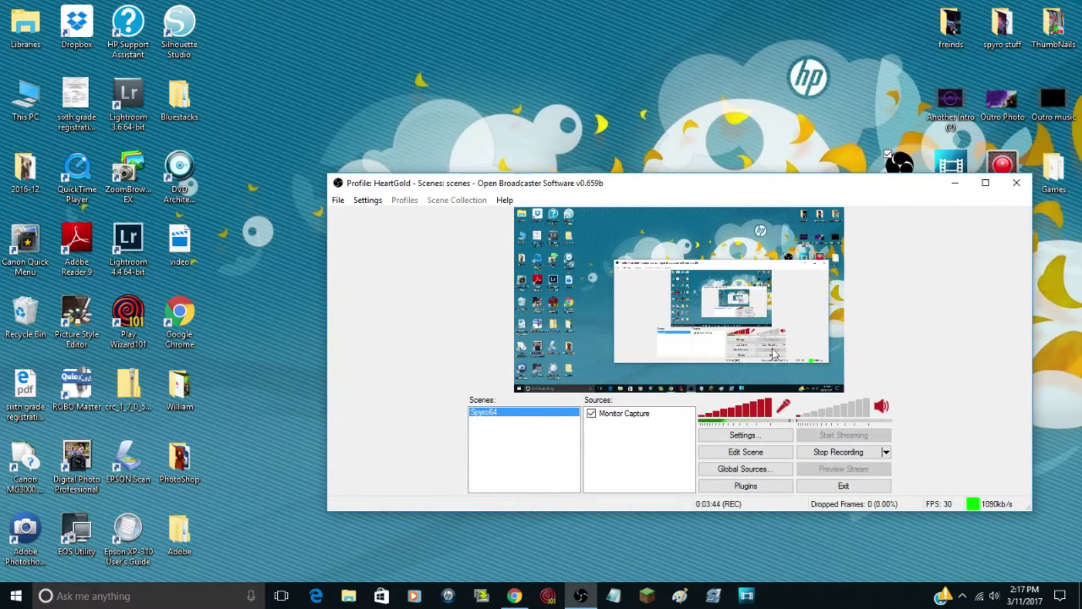
{"action": "left_click", "coordinate": [986, 183]}
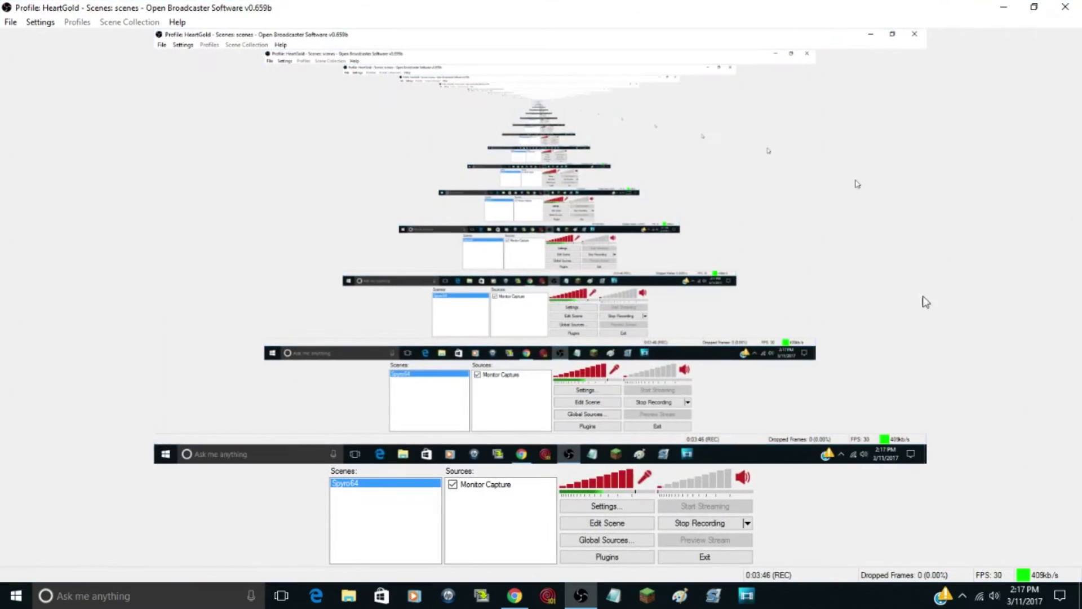
{"action": "left_click", "coordinate": [1034, 7]}
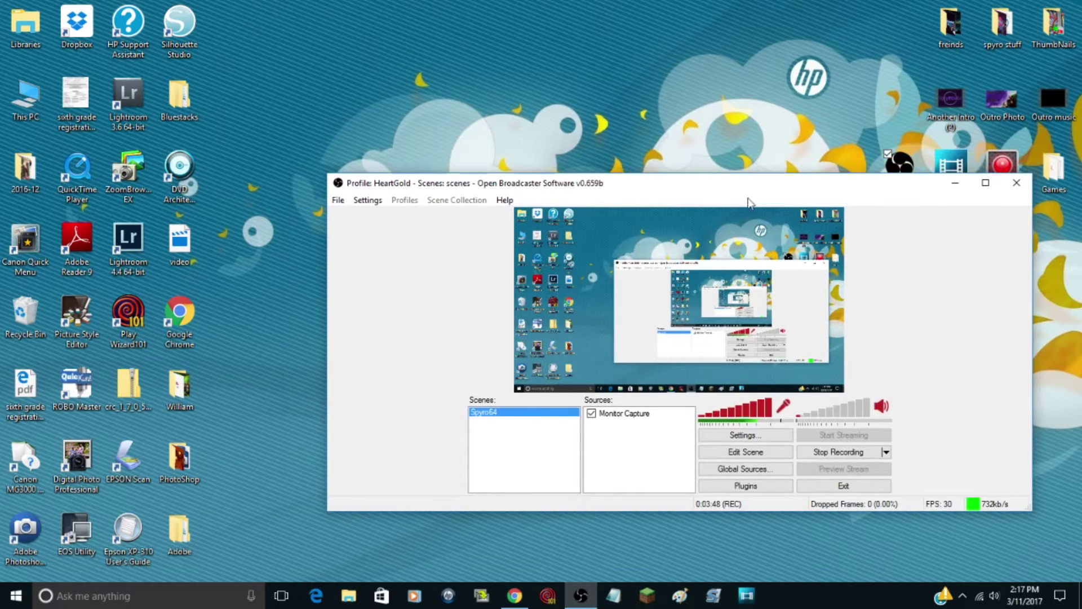
{"action": "left_click_drag", "start_coordinate": [1031, 513], "coordinate": [751, 345]}
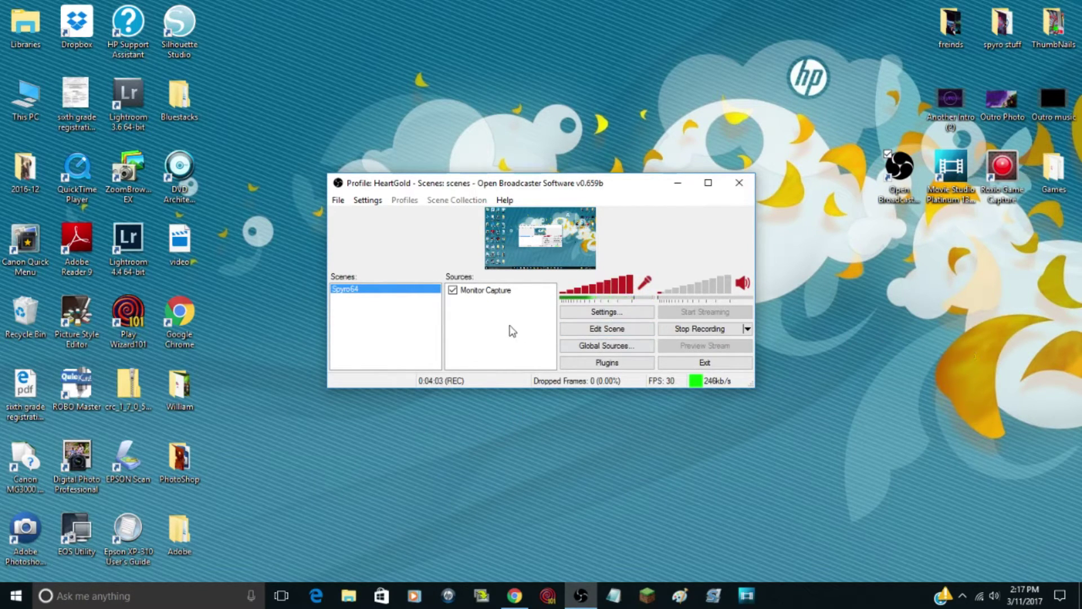
Add a new scene with the name Scene to the scenes list
{"action": "right_click", "coordinate": [386, 332]}
{"action": "left_click", "coordinate": [401, 336]}
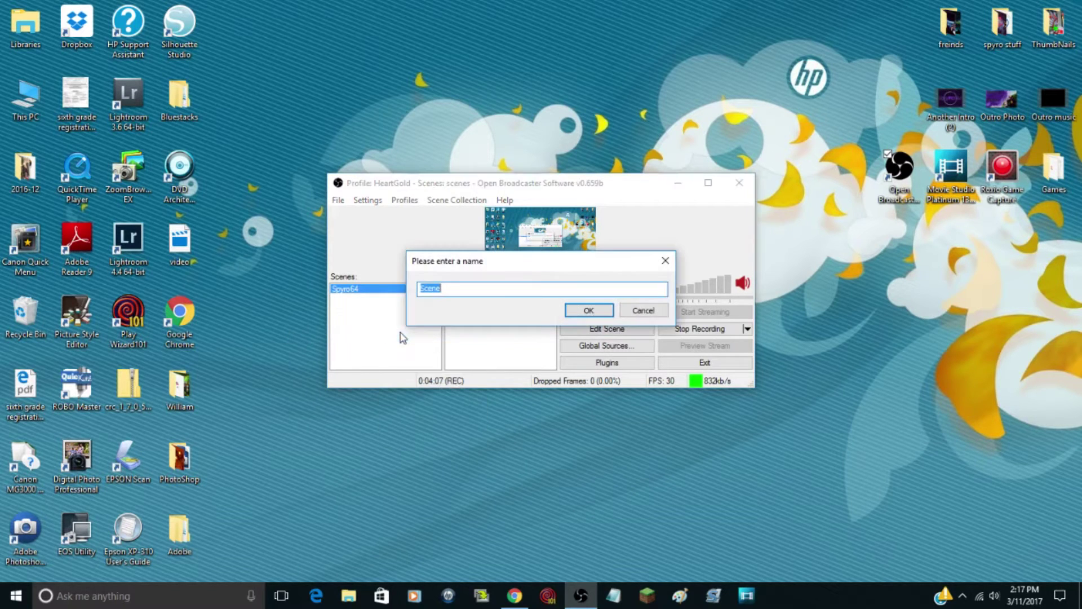
{"action": "left_click", "coordinate": [599, 312]}
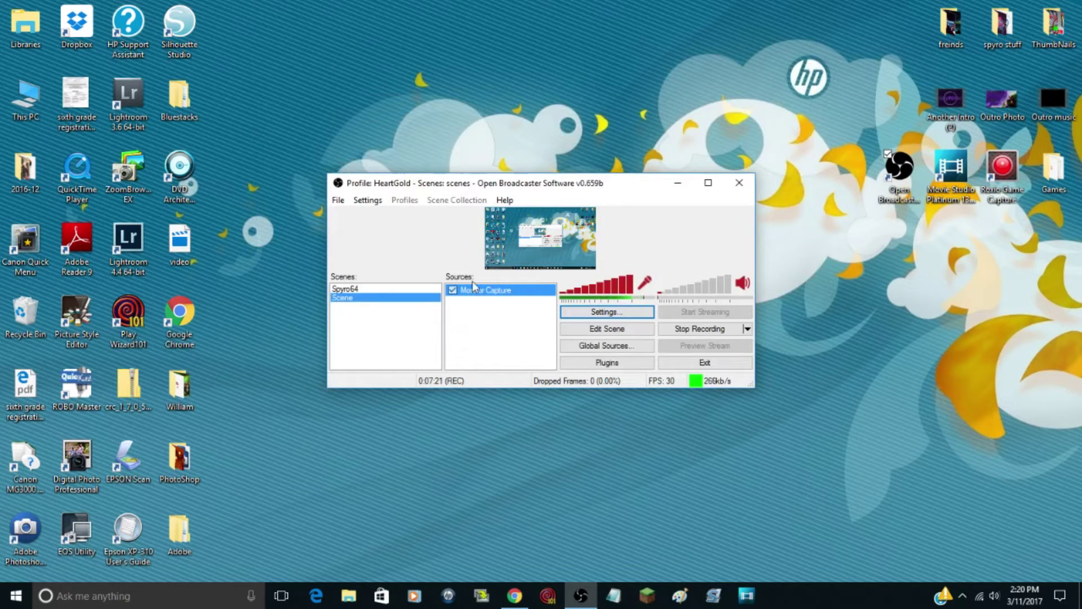
Check the Monitor Capture source in the new scene, and select the Spyro64 scene and its Monitor Capture source
{"action": "left_click", "coordinate": [499, 323]}
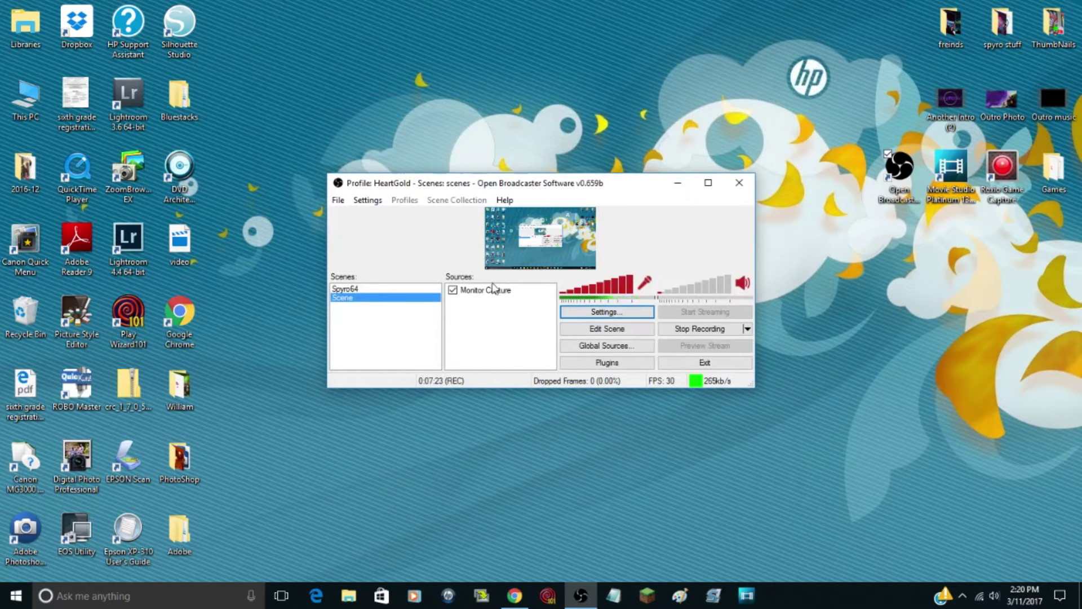
{"action": "left_click", "coordinate": [495, 292]}
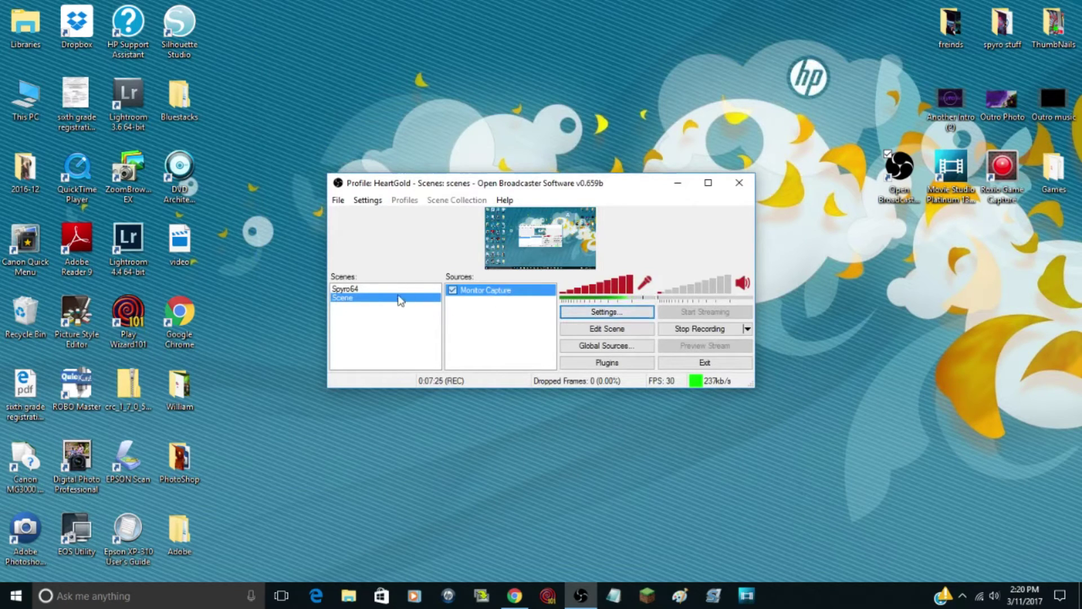
{"action": "left_click", "coordinate": [402, 289]}
{"action": "left_click", "coordinate": [486, 293]}
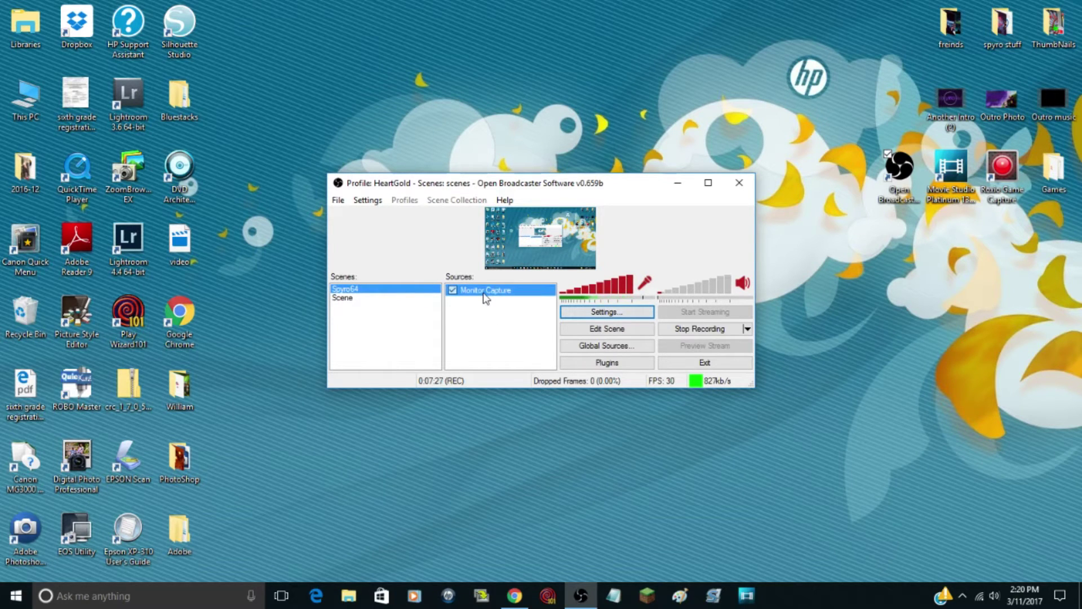
Open the OBS settings and view the language choices in the General section
{"action": "left_click", "coordinate": [598, 312]}
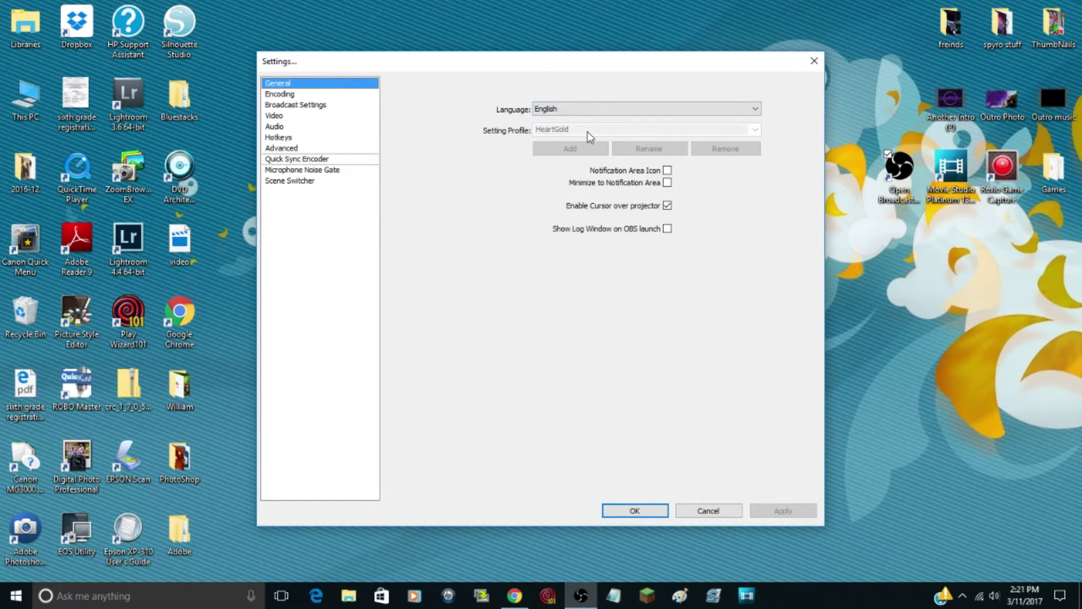
{"action": "left_click", "coordinate": [586, 108]}
{"action": "left_click", "coordinate": [586, 108]}
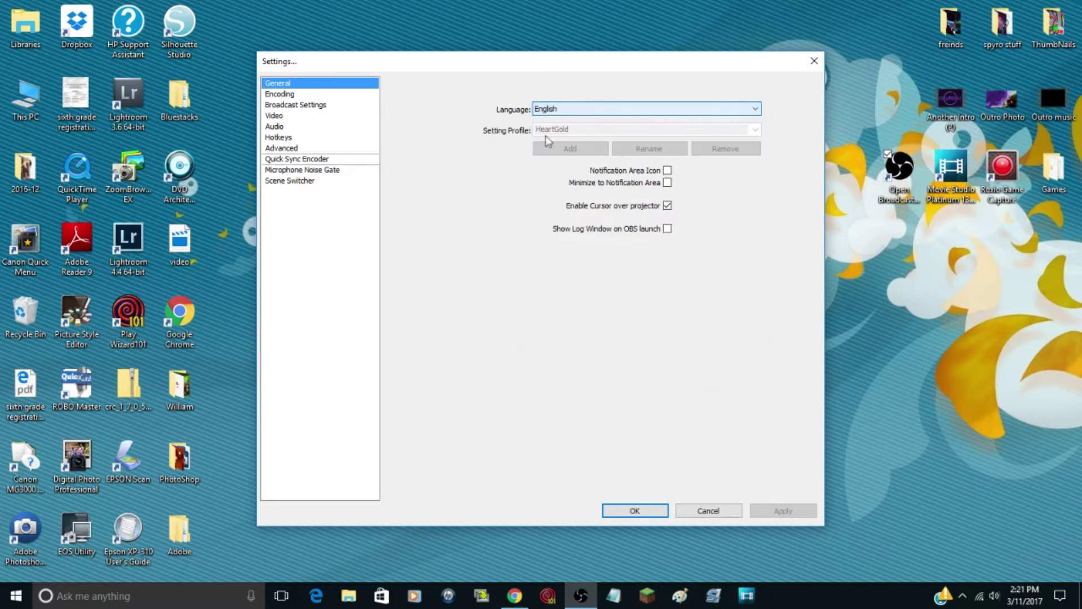
Review the video encoding settings for quality balance, max bitrate and custom buffer size
{"action": "left_click", "coordinate": [317, 94]}
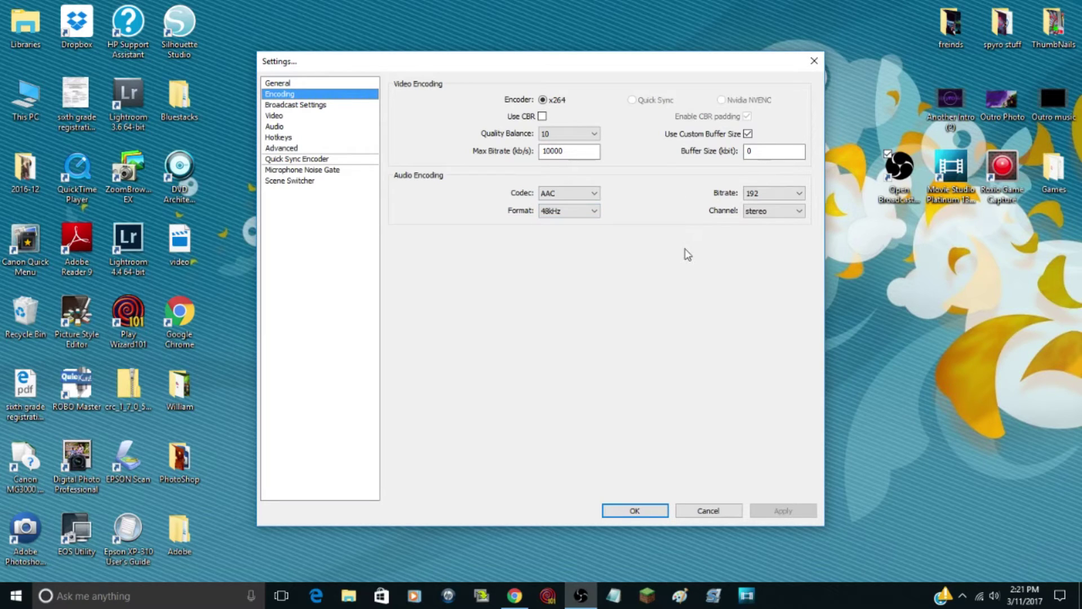
{"action": "left_click", "coordinate": [593, 134]}
{"action": "left_click", "coordinate": [593, 133]}
{"action": "left_click", "coordinate": [595, 155]}
{"action": "left_click", "coordinate": [773, 154]}
Review the codec, format and channel choices in the audio encoding settings
{"action": "left_click", "coordinate": [582, 197]}
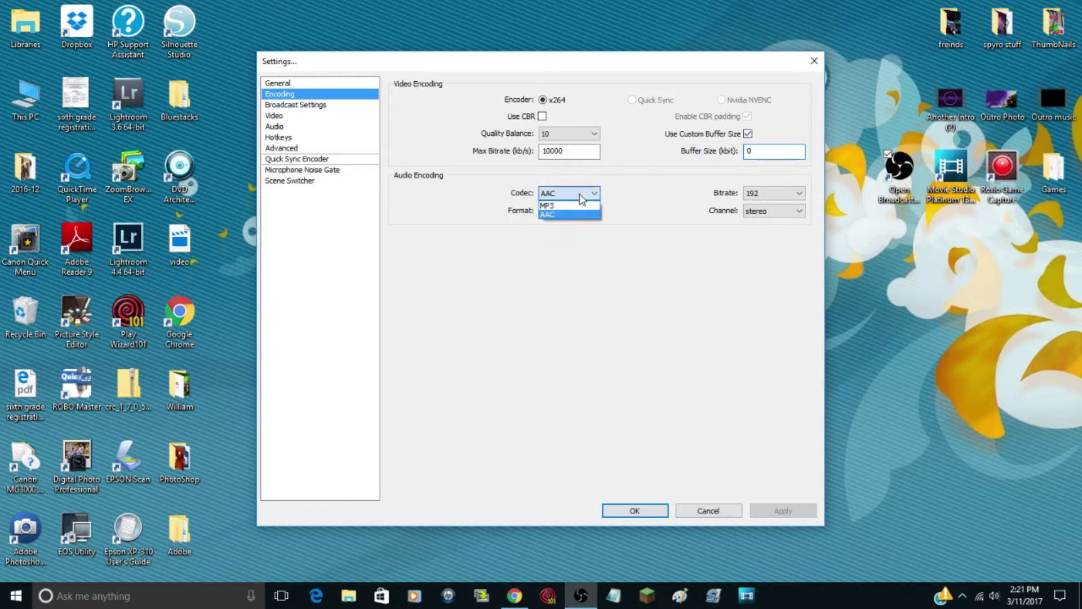
{"action": "left_click", "coordinate": [581, 214]}
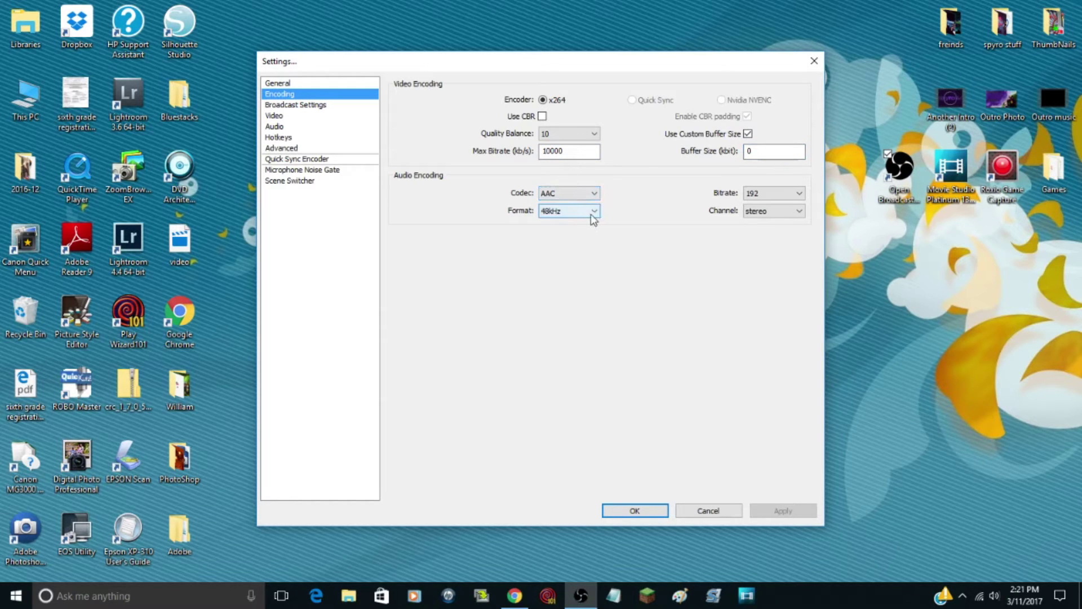
{"action": "left_click", "coordinate": [592, 216]}
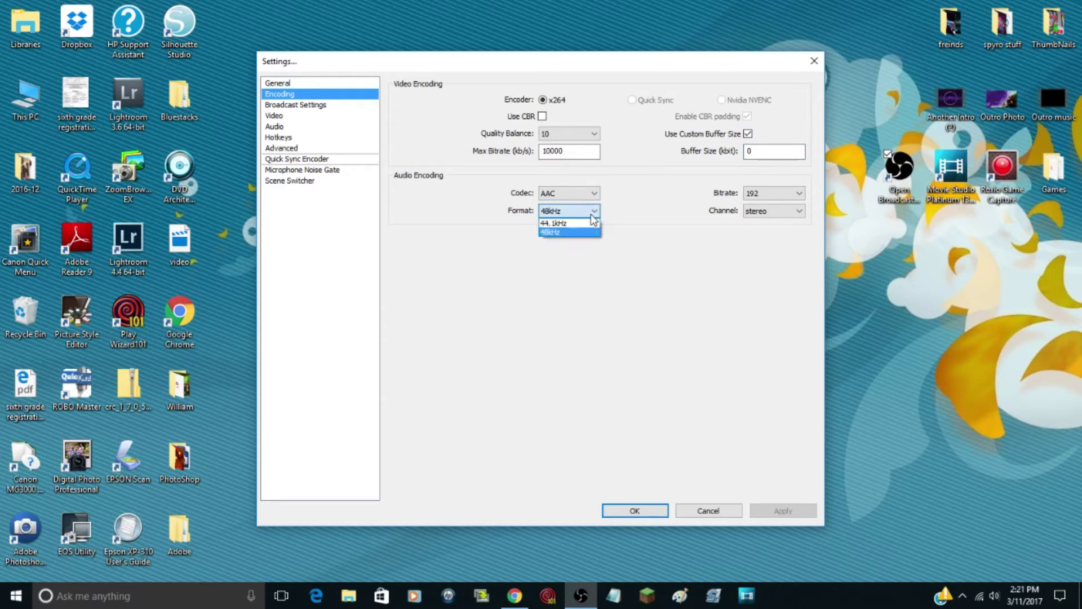
{"action": "left_click", "coordinate": [646, 264]}
{"action": "left_click", "coordinate": [783, 214]}
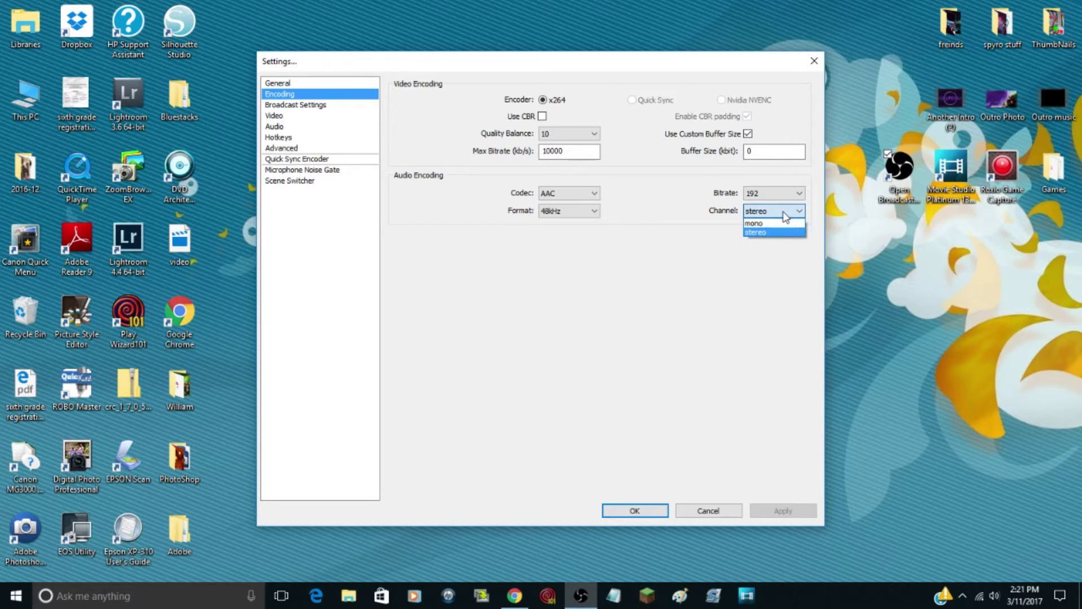
{"action": "left_click", "coordinate": [778, 254]}
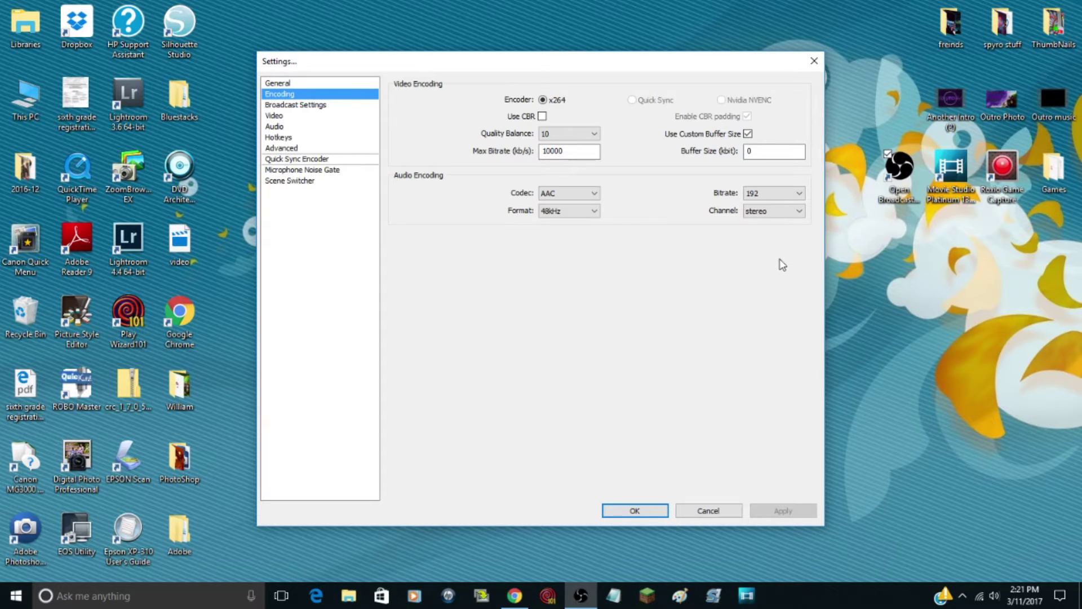
{"action": "left_click", "coordinate": [802, 214]}
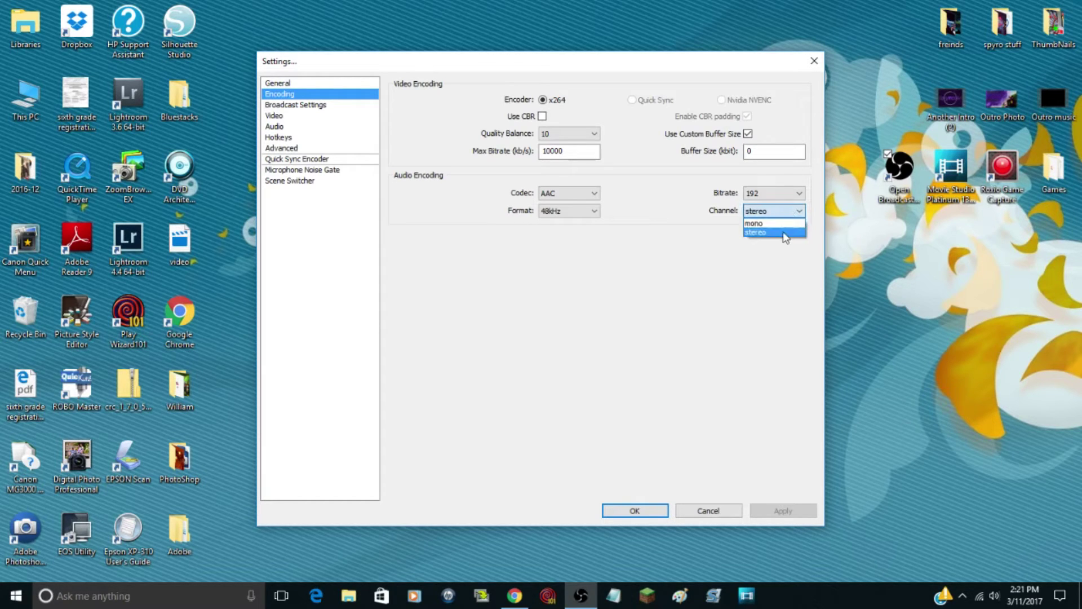
{"action": "left_click", "coordinate": [771, 271]}
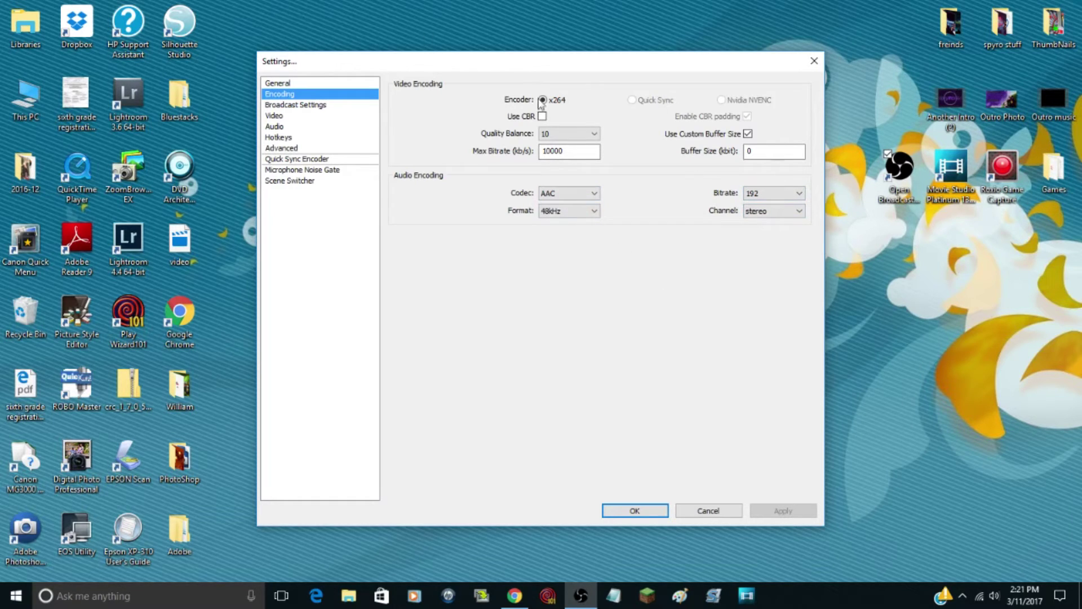
Review the mode choices in the Broadcast Settings and browse the save location for the recording file path
{"action": "left_click", "coordinate": [330, 106]}
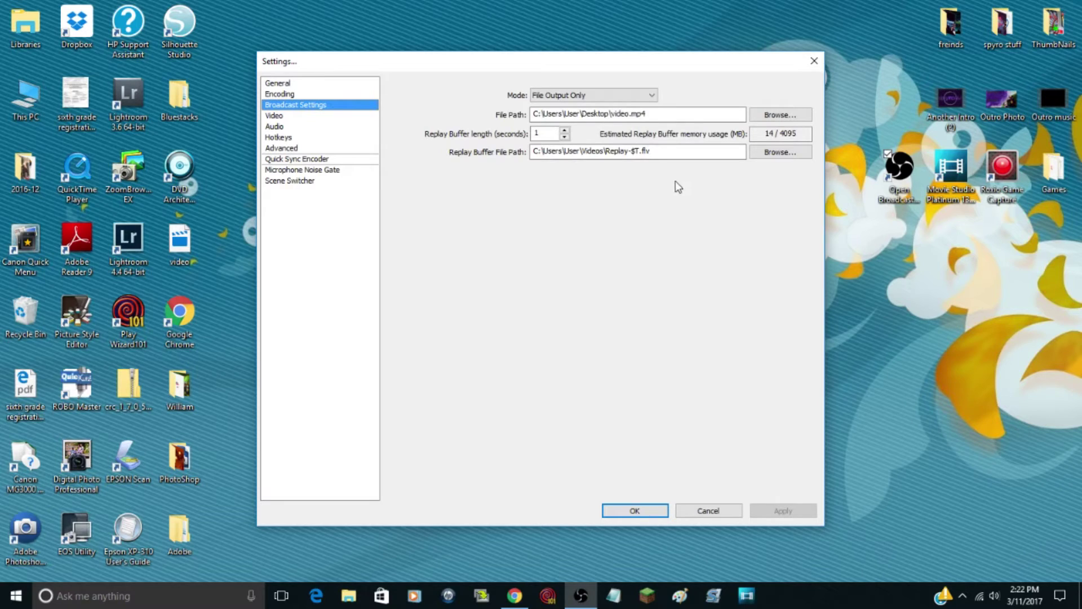
{"action": "left_click", "coordinate": [618, 101]}
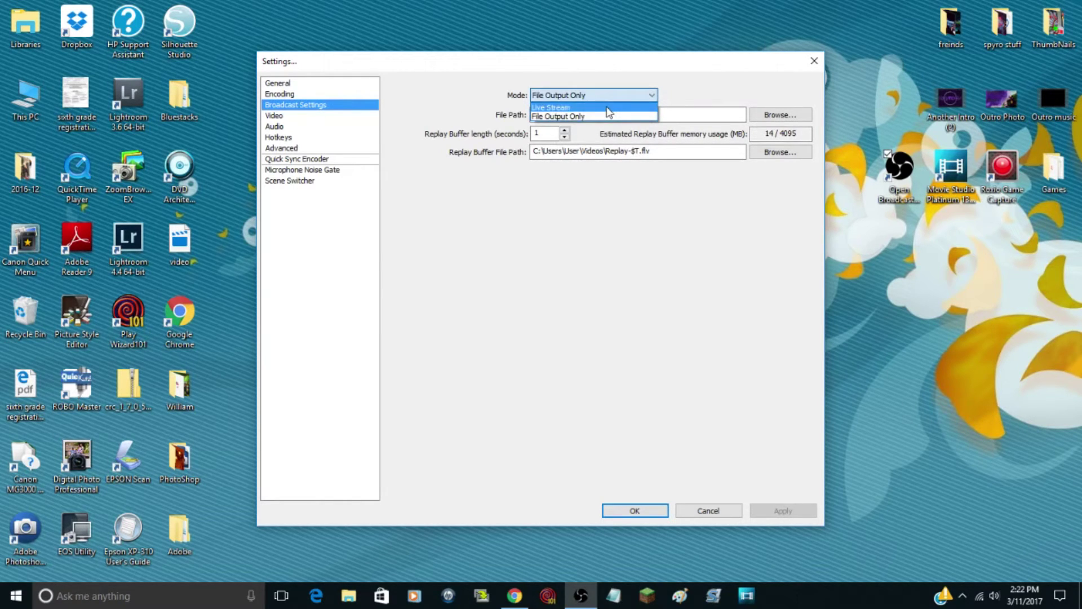
{"action": "left_click", "coordinate": [613, 116]}
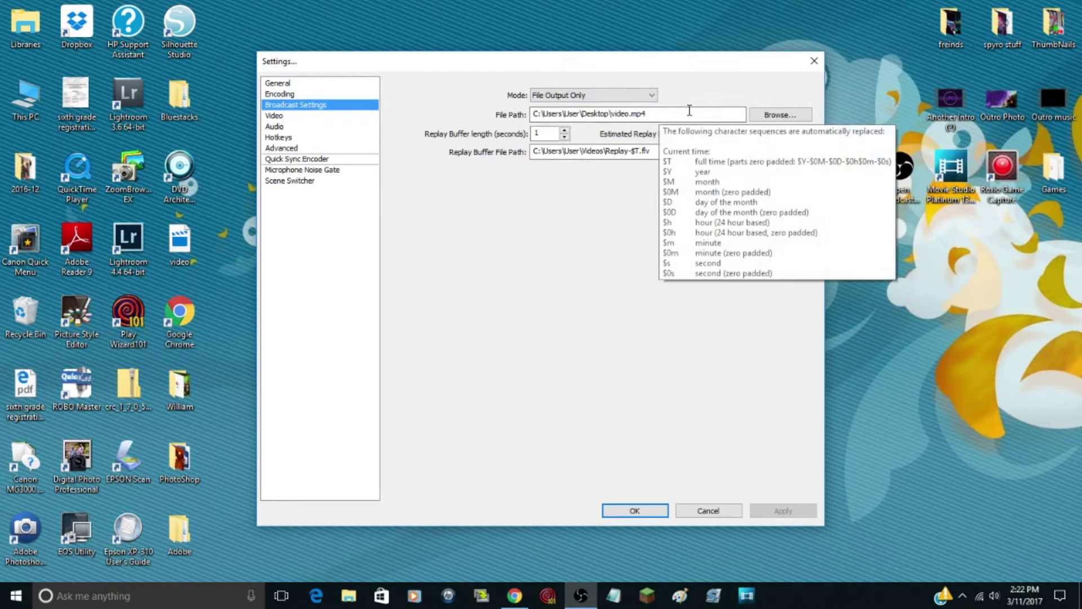
{"action": "left_click", "coordinate": [778, 115]}
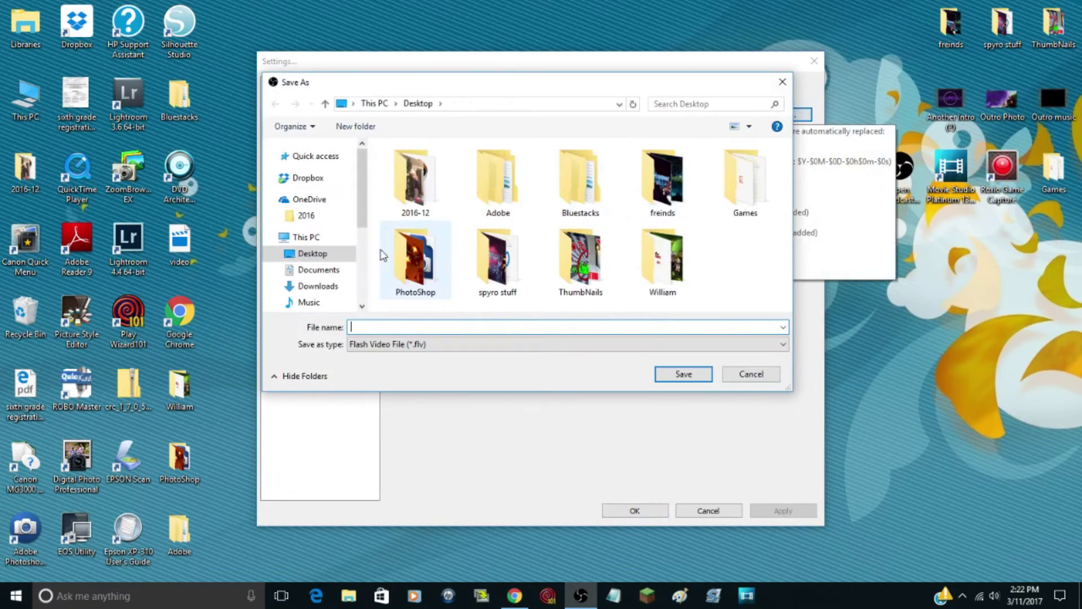
{"action": "left_click", "coordinate": [770, 373]}
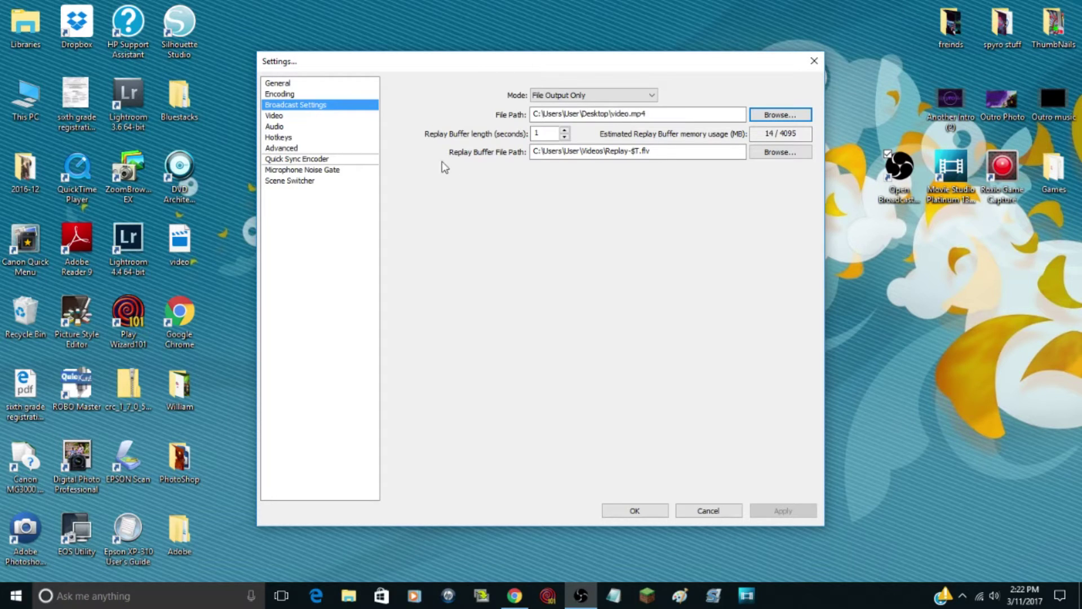
View the Audio settings to examine the audio devices, boost and microphone sync values
{"action": "left_click", "coordinate": [280, 115]}
{"action": "left_click", "coordinate": [278, 128]}
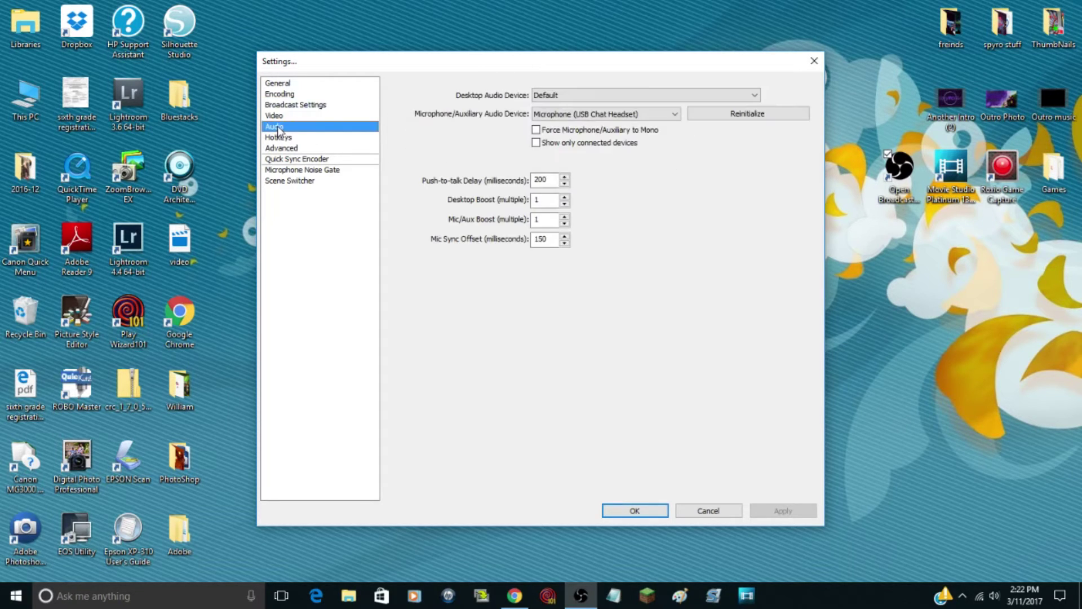
Review the Video settings for custom versus monitor base resolution, resolution downscale choices and filter options
{"action": "left_click", "coordinate": [285, 117]}
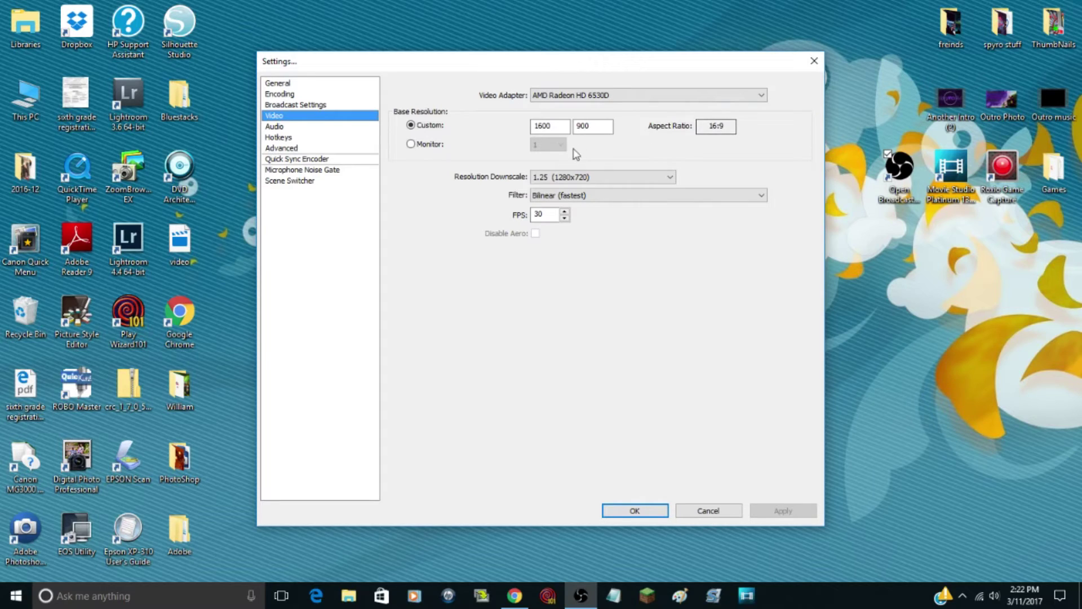
{"action": "left_click", "coordinate": [417, 145]}
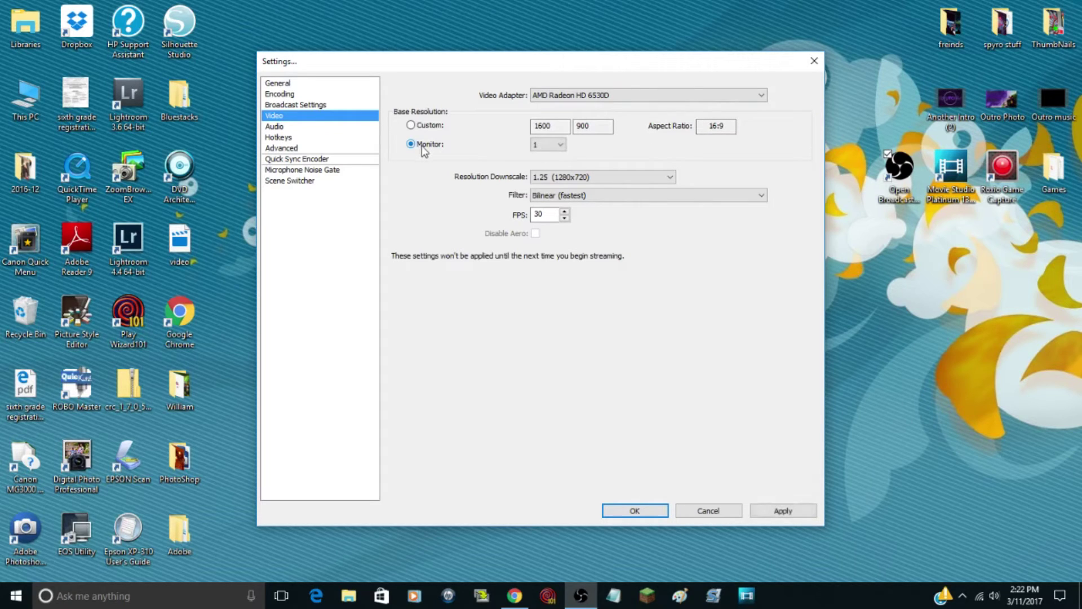
{"action": "left_click", "coordinate": [419, 125]}
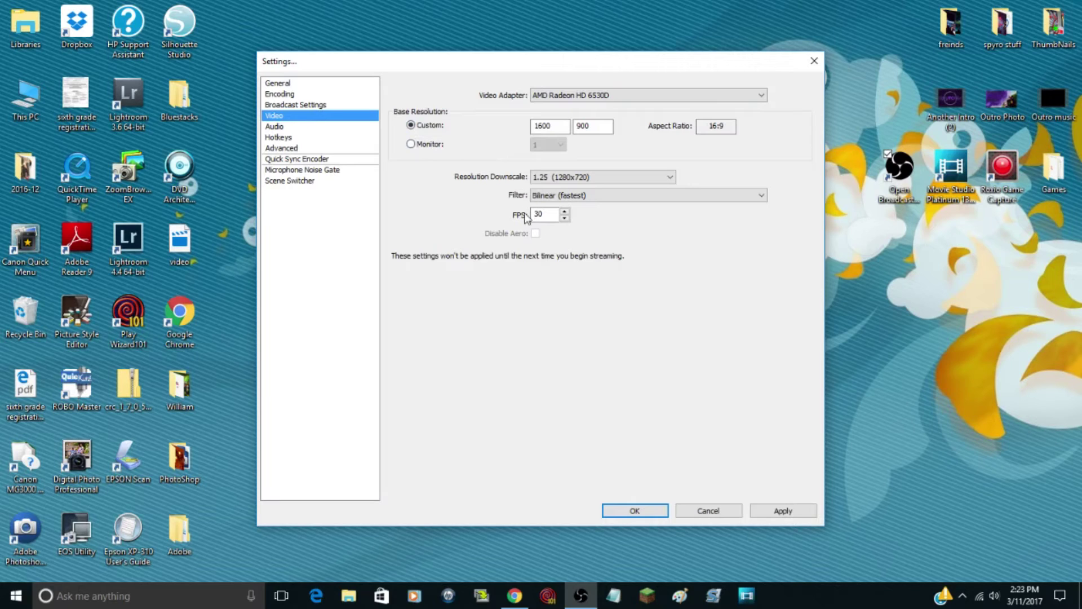
{"action": "left_click", "coordinate": [568, 178]}
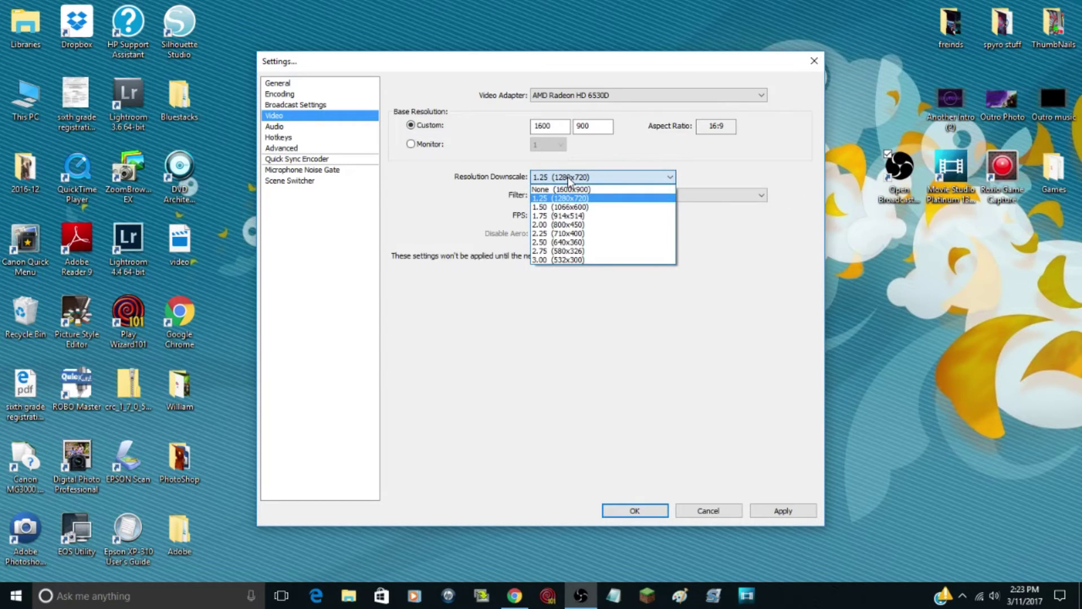
{"action": "left_click", "coordinate": [569, 179]}
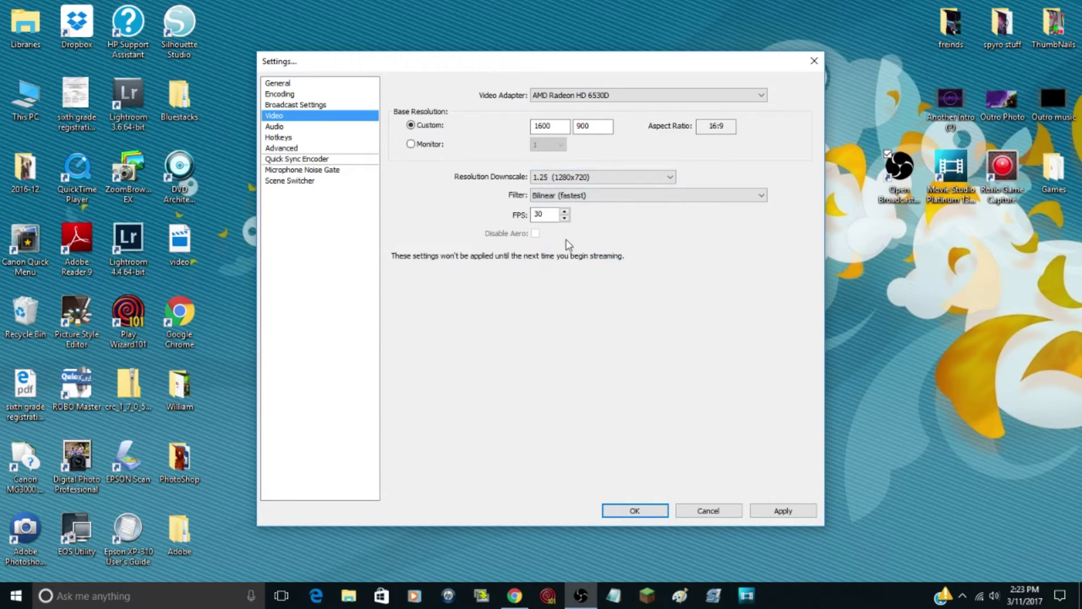
{"action": "left_click", "coordinate": [623, 195]}
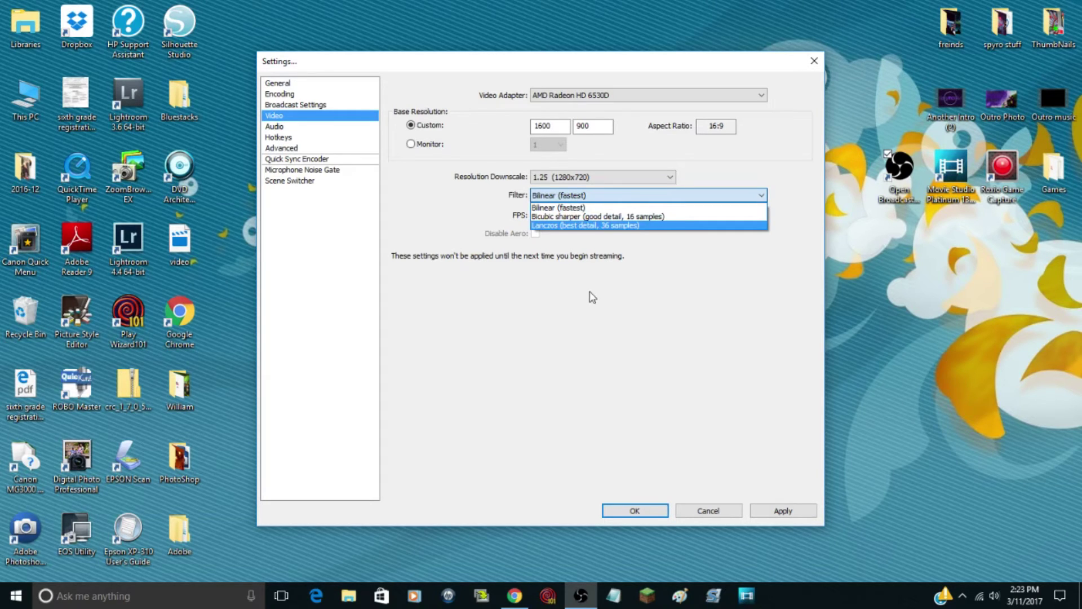
{"action": "left_click", "coordinate": [654, 258]}
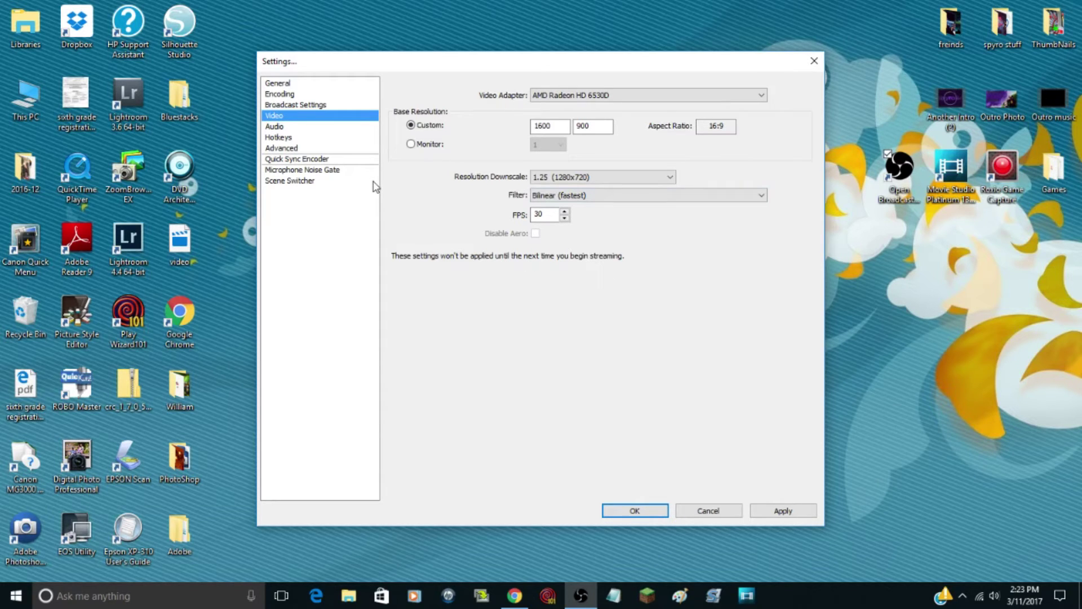
Examine the available desktop audio devices and microphone/auxiliary devices in the Audio settings
{"action": "key", "text": "Down"}
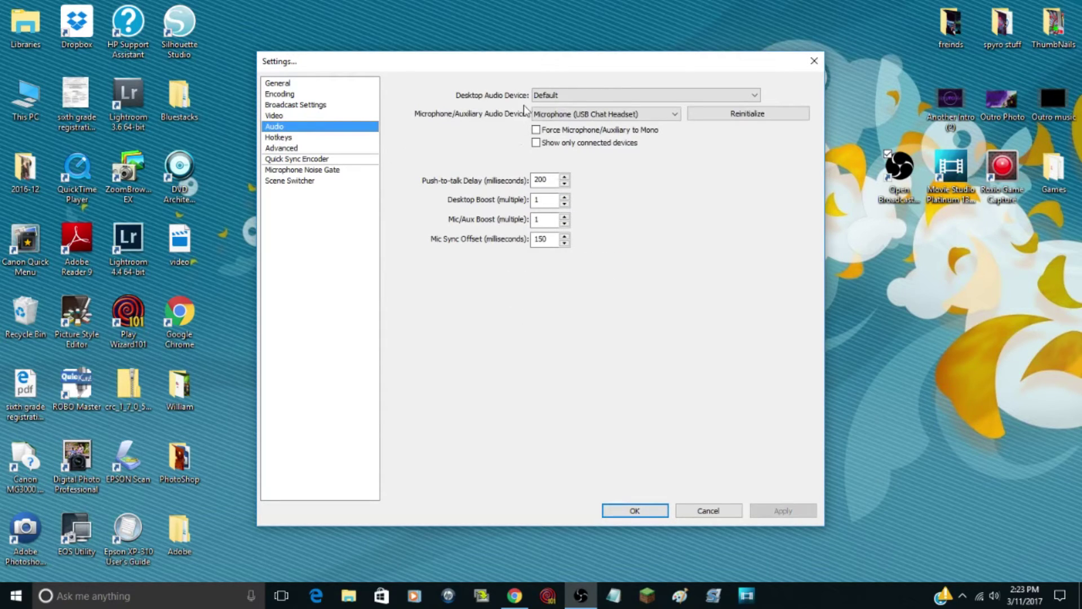
{"action": "left_click", "coordinate": [598, 95]}
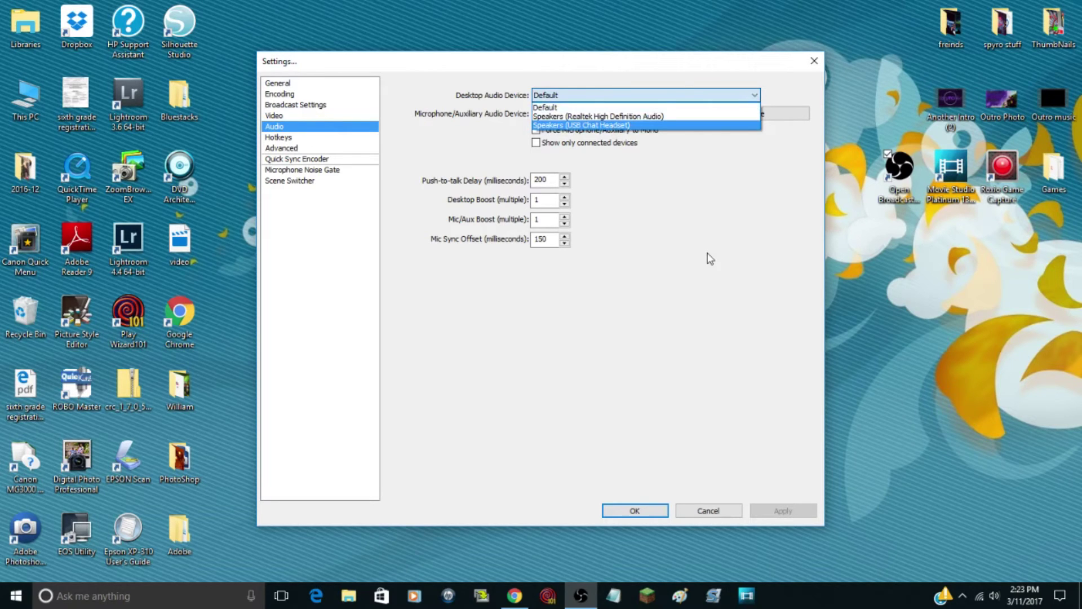
{"action": "left_click", "coordinate": [524, 349]}
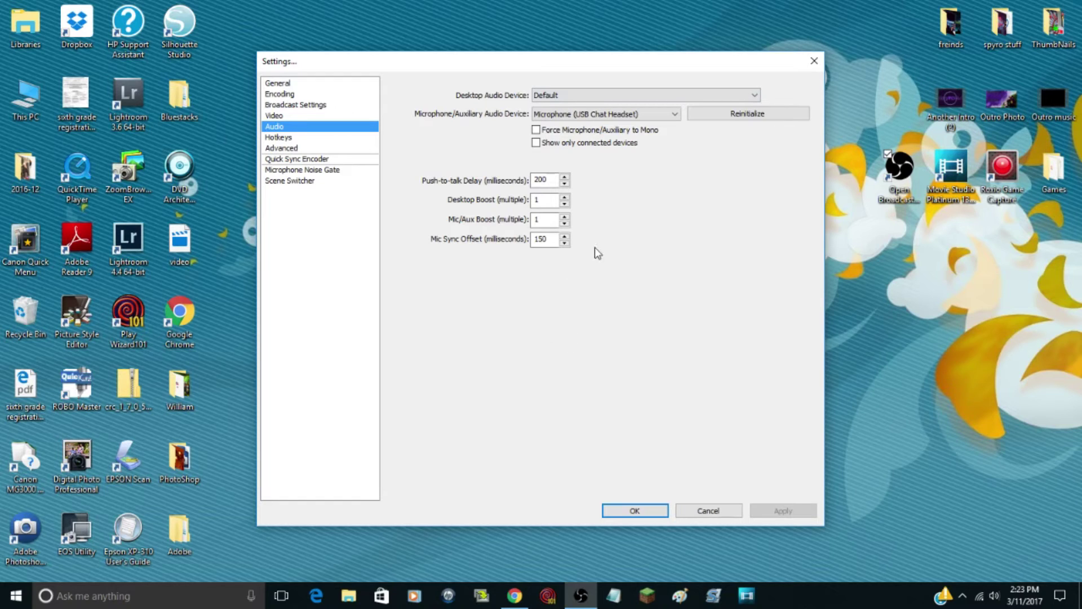
{"action": "left_click", "coordinate": [553, 95]}
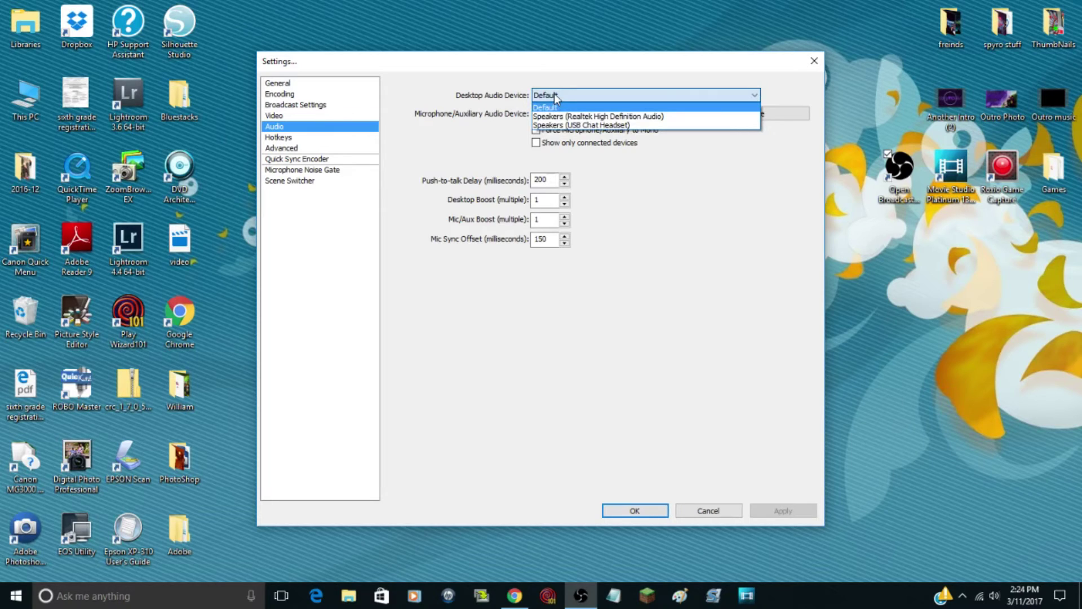
{"action": "left_click", "coordinate": [556, 95]}
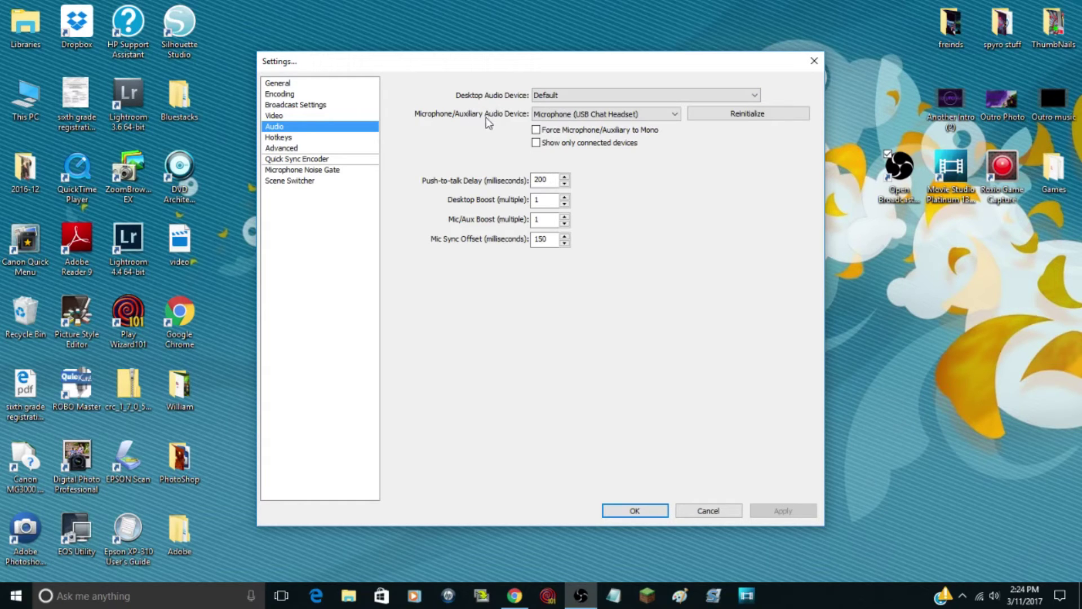
{"action": "left_click", "coordinate": [606, 116]}
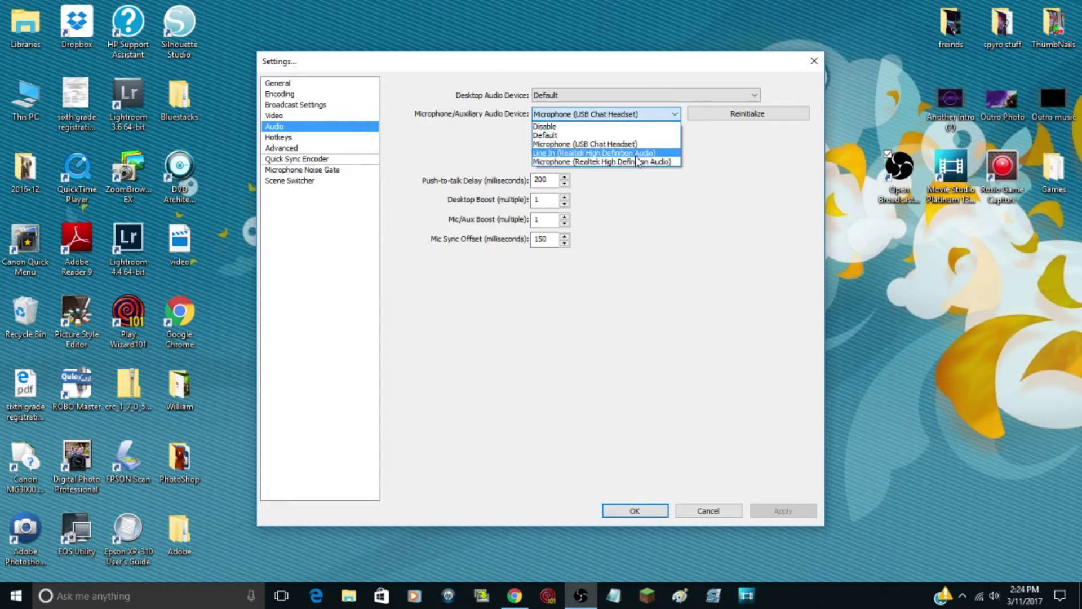
{"action": "left_click", "coordinate": [631, 402]}
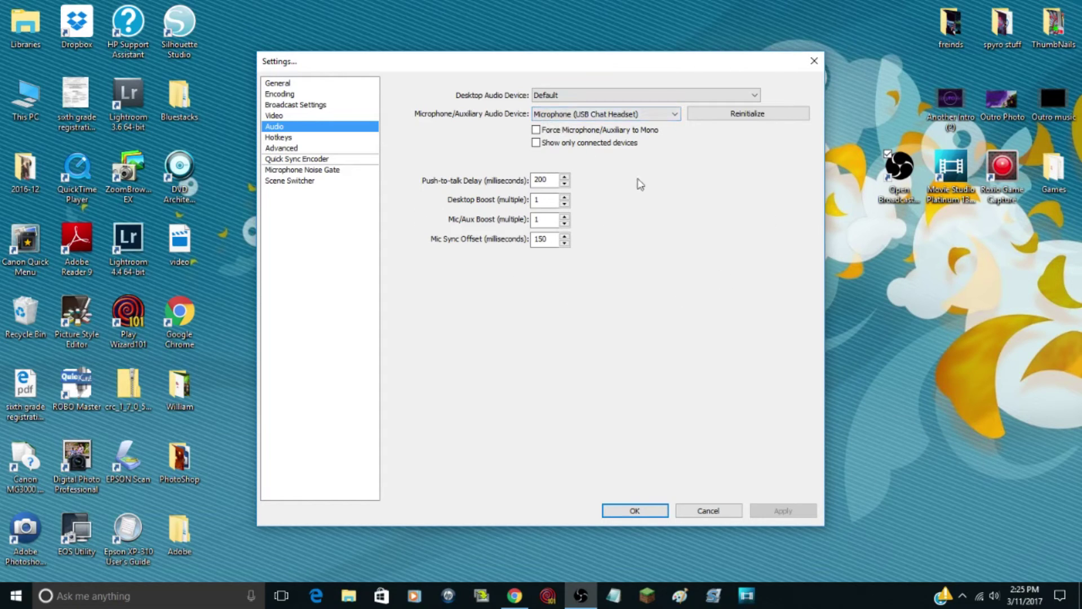
Review the Hotkeys, Advanced, Quick Sync Encoder, Microphone Noise Gate and Scene Switcher settings, and leave the settings without saving
{"action": "left_click", "coordinate": [292, 138]}
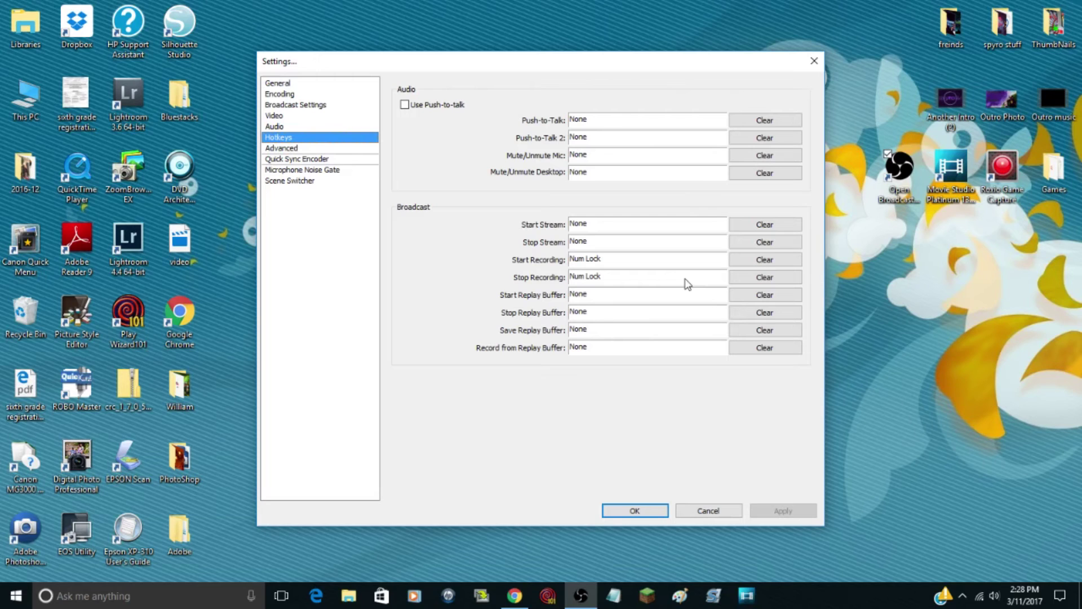
{"action": "left_click", "coordinate": [295, 148]}
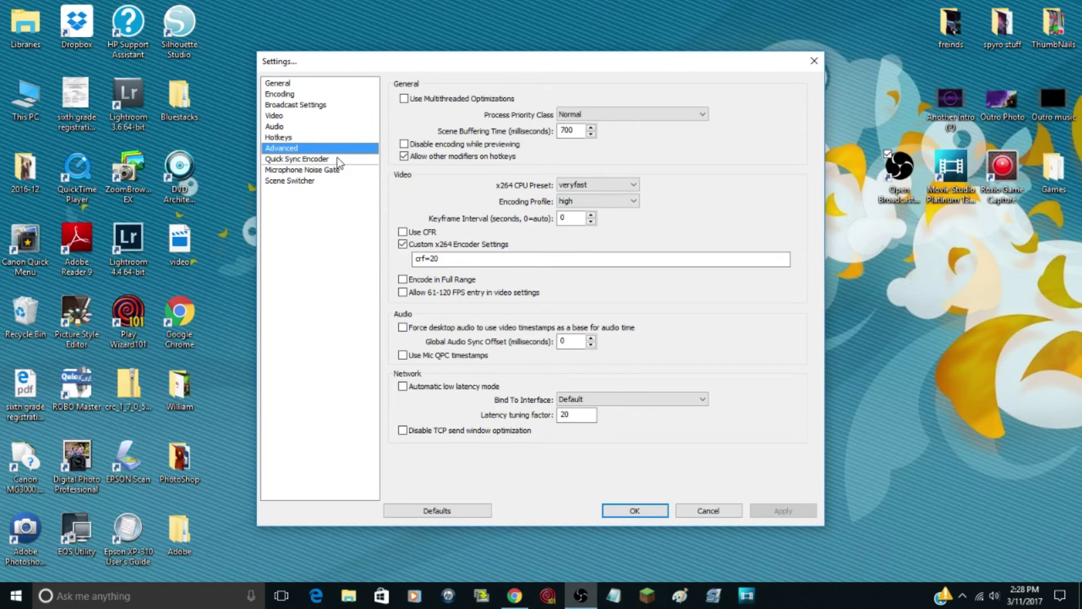
{"action": "left_click", "coordinate": [315, 159]}
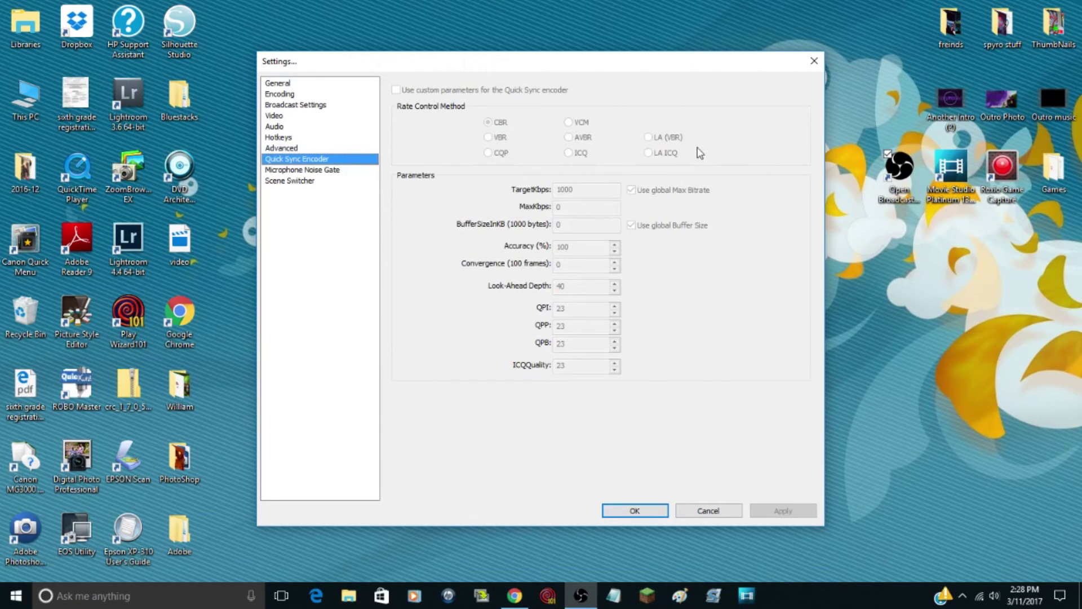
{"action": "left_click", "coordinate": [333, 172]}
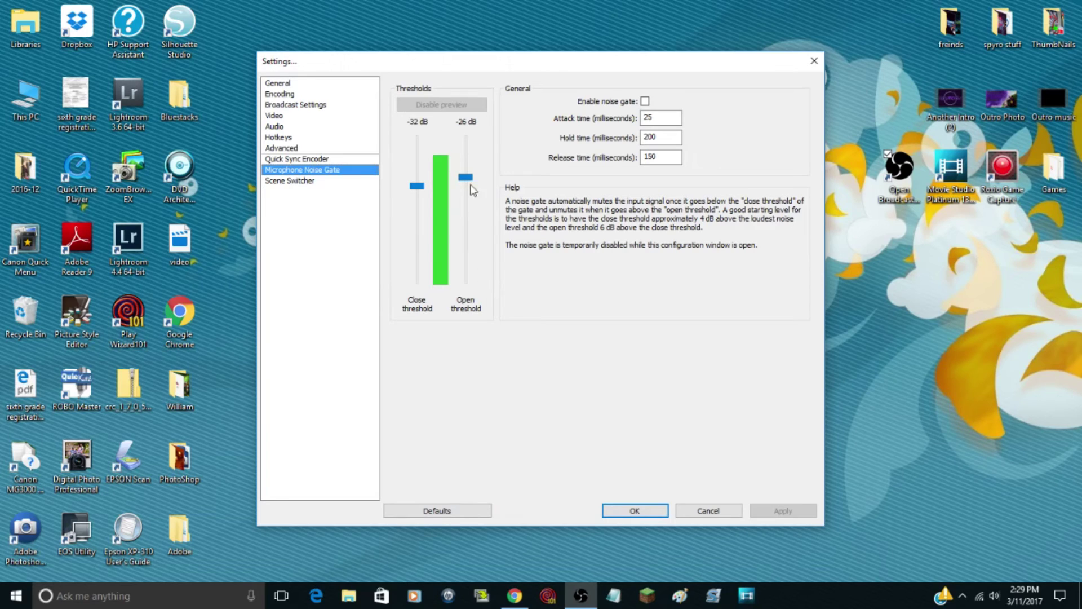
{"action": "left_click", "coordinate": [311, 182]}
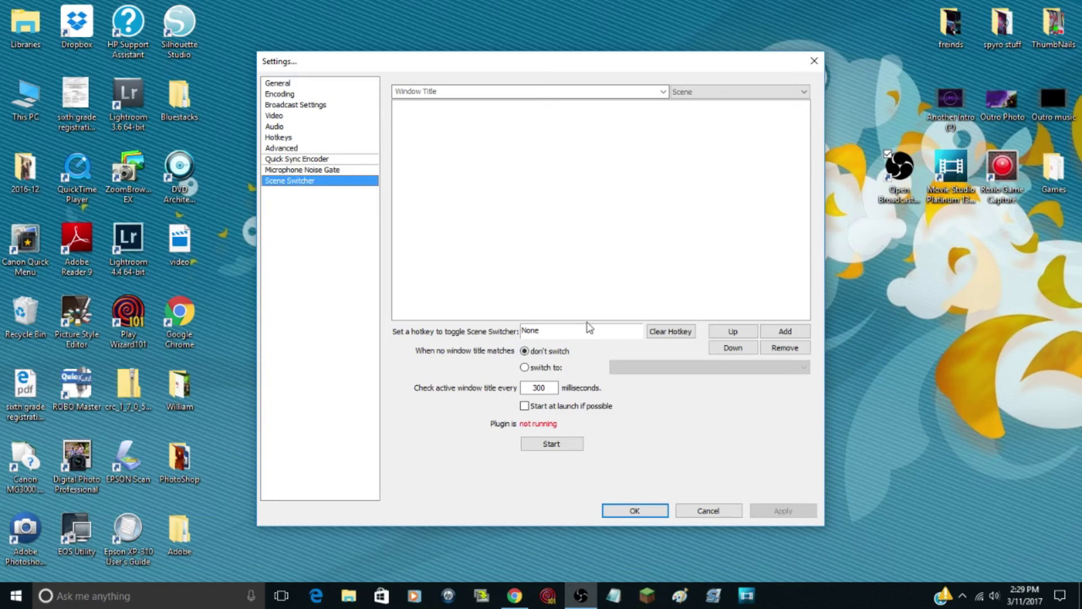
{"action": "left_click", "coordinate": [708, 510]}
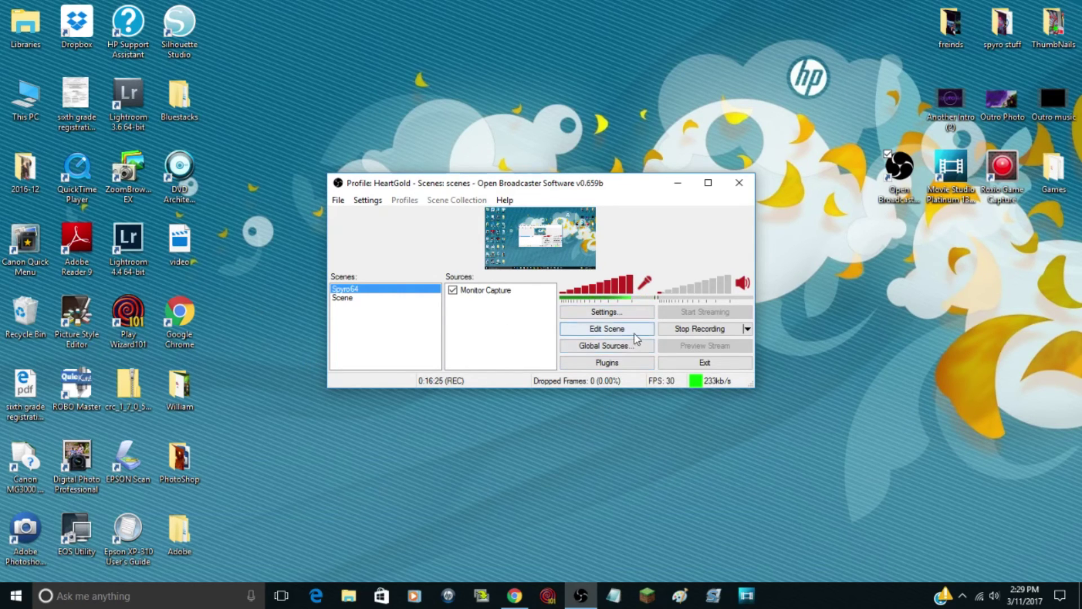
Shrink the Monitor Capture source in the scene preview and stretch it back to fill the frame
{"action": "left_click", "coordinate": [489, 290]}
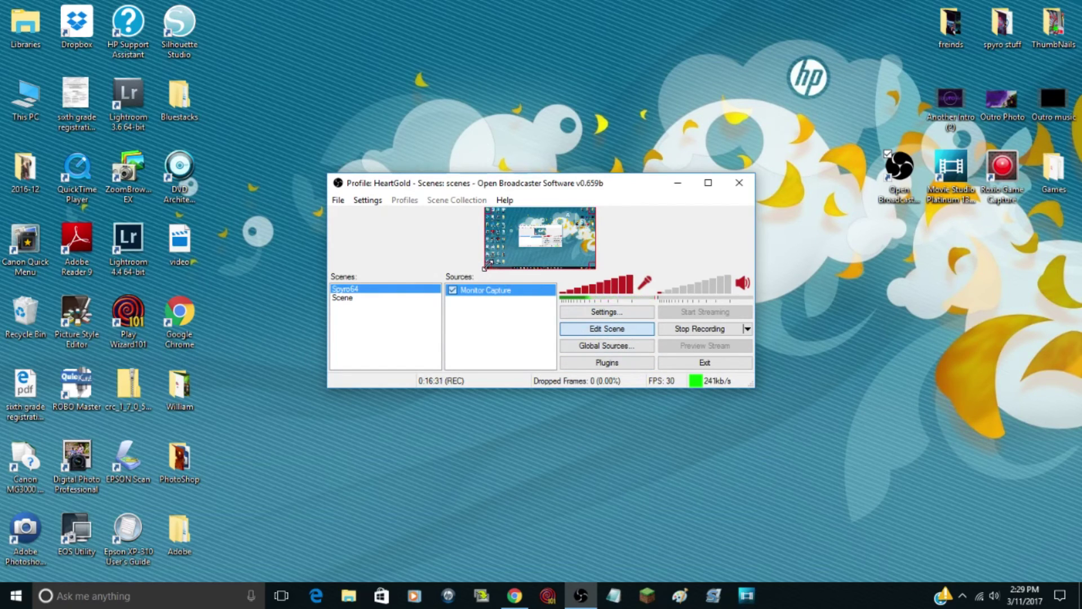
{"action": "left_click_drag", "start_coordinate": [484, 267], "coordinate": [517, 256]}
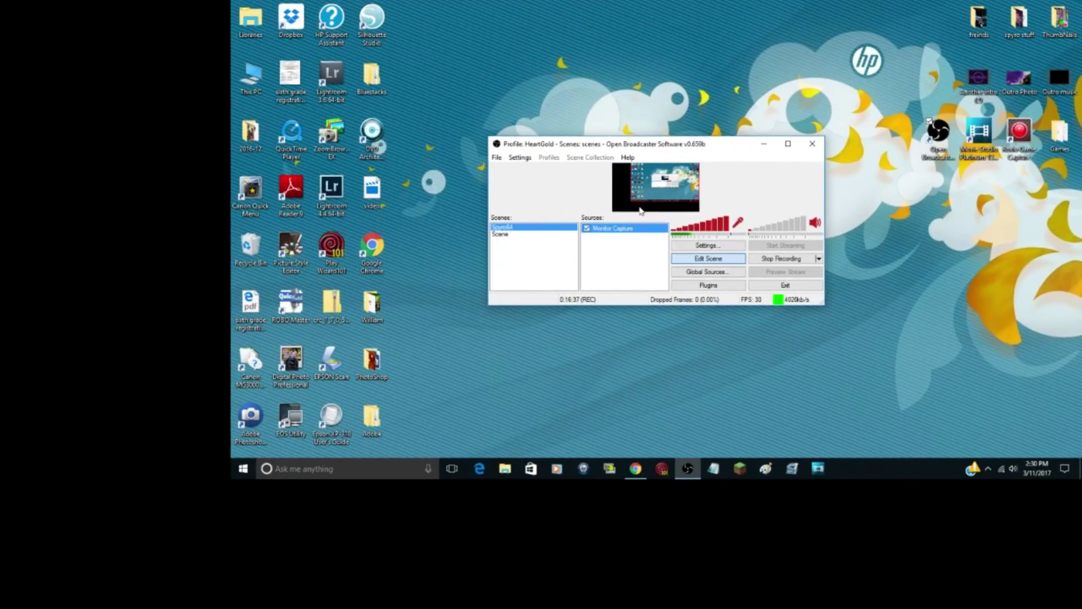
{"action": "left_click_drag", "start_coordinate": [632, 199], "coordinate": [611, 212]}
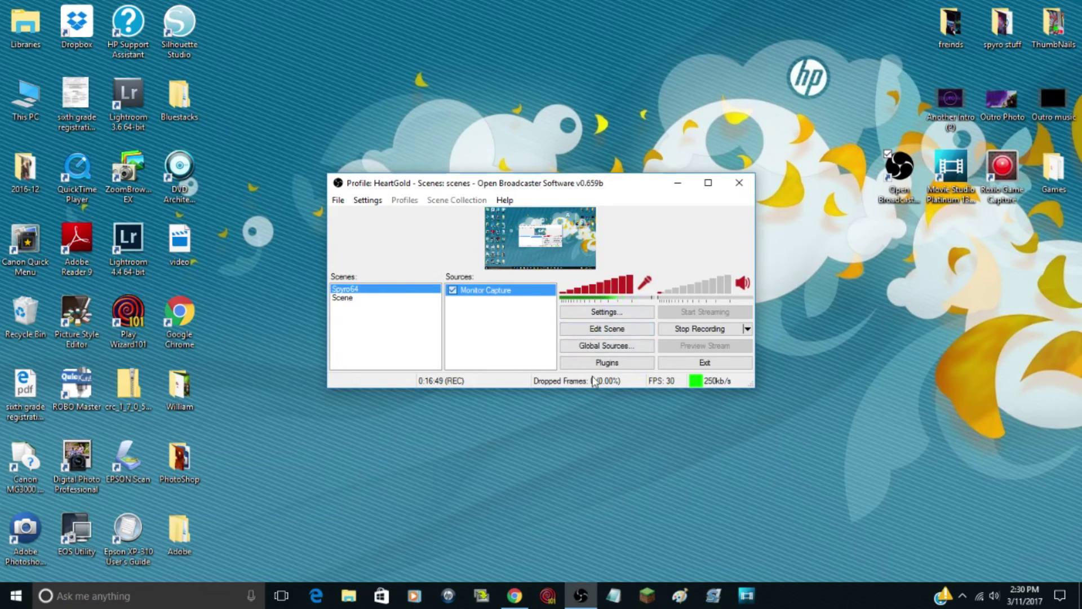
View the Global Sources list and its source management options, and close it
{"action": "left_click", "coordinate": [617, 346]}
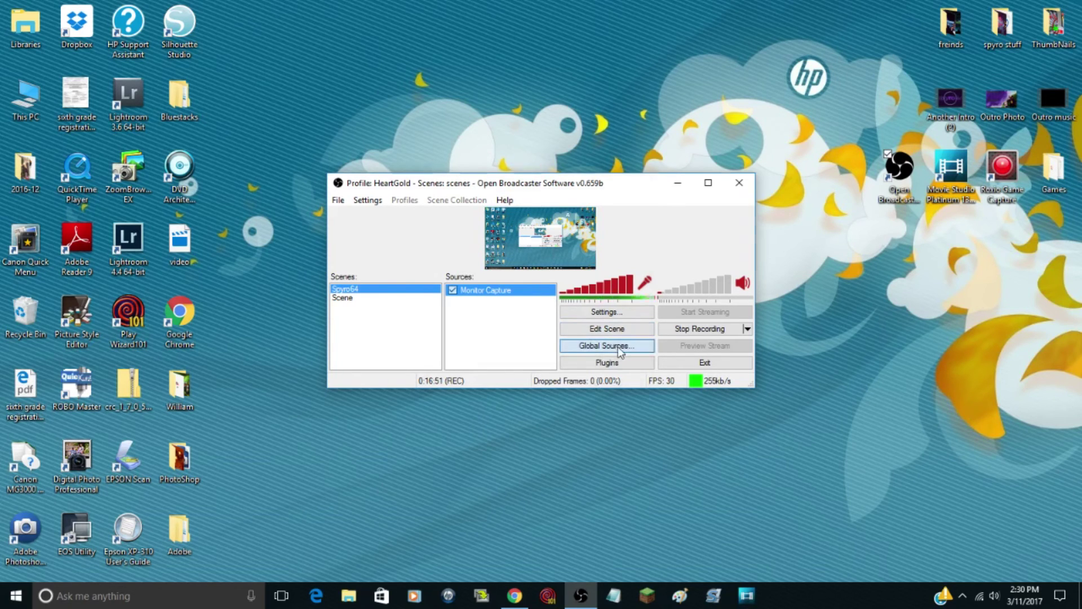
{"action": "left_click_drag", "start_coordinate": [573, 183], "coordinate": [190, 93]}
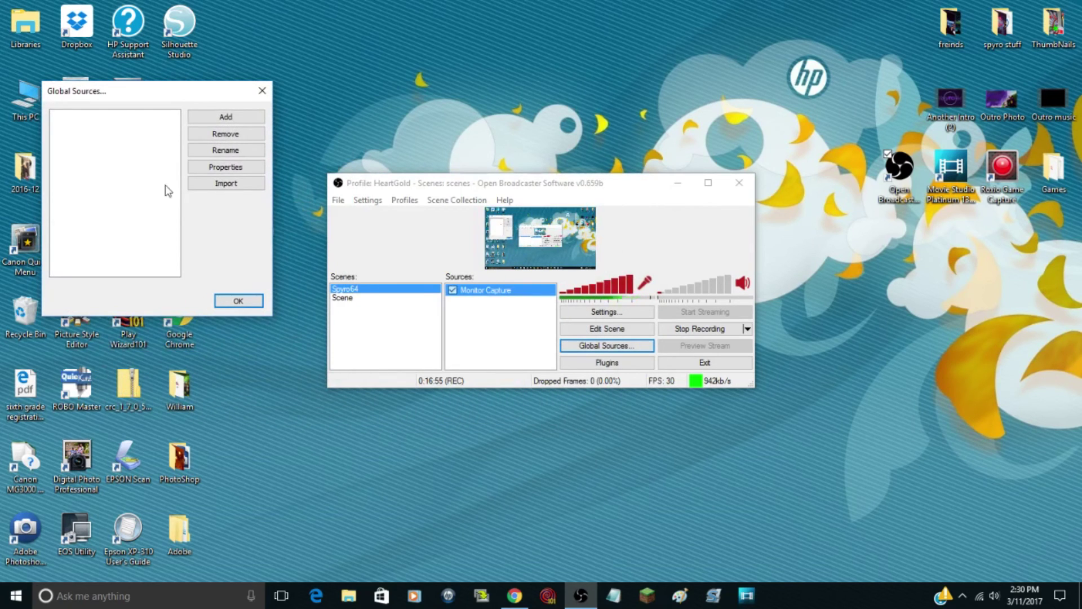
{"action": "left_click", "coordinate": [262, 90]}
Examine the descriptions of the installed plugins, including Game Capture and Per-Scene Volume, and close the plugin list
{"action": "left_click", "coordinate": [608, 363]}
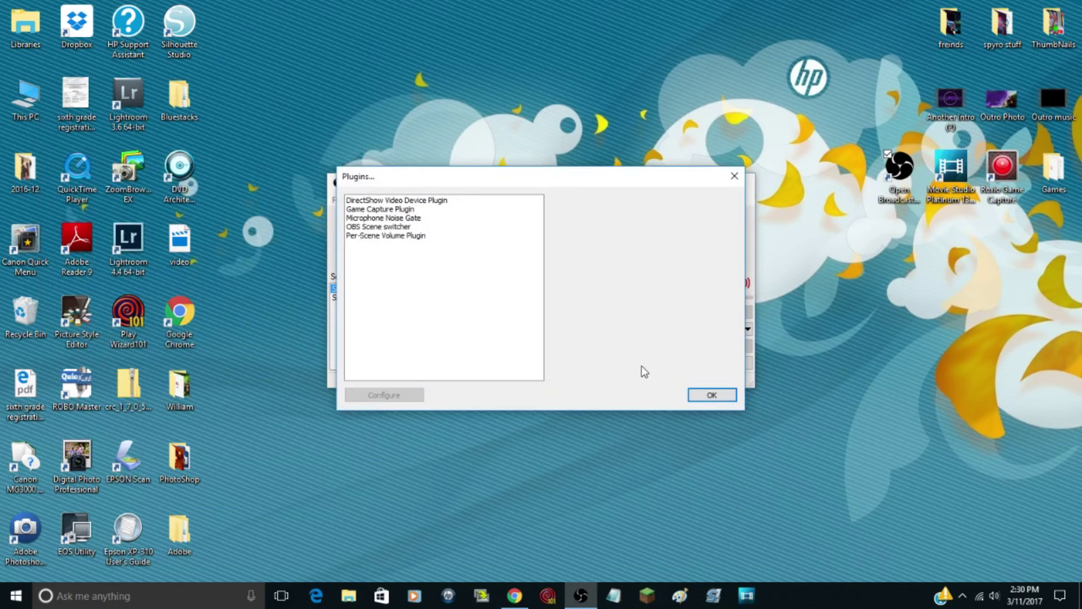
{"action": "left_click", "coordinate": [511, 237]}
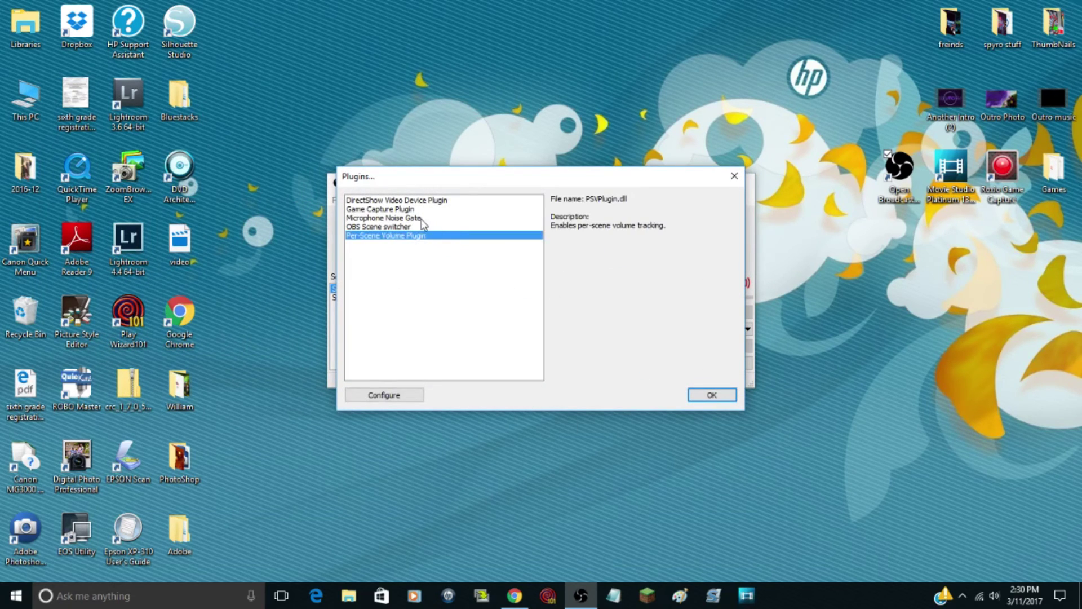
{"action": "left_click", "coordinate": [400, 201]}
{"action": "left_click", "coordinate": [415, 236]}
{"action": "left_click", "coordinate": [411, 209]}
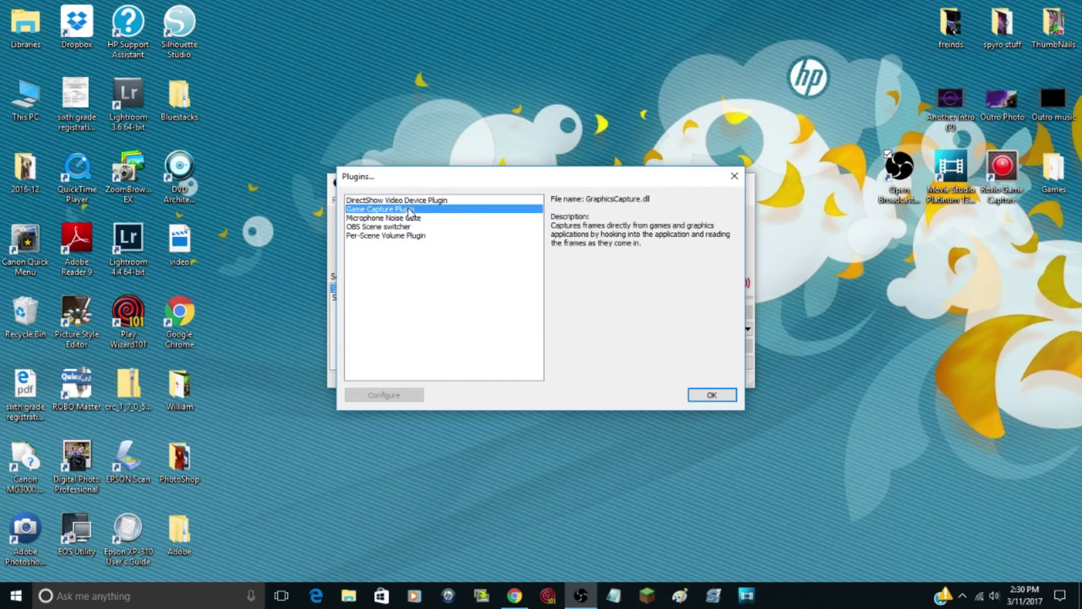
{"action": "mouse_move", "coordinate": [426, 200]}
{"action": "left_mouse_down"}
{"action": "mouse_move", "coordinate": [423, 252]}
{"action": "mouse_move", "coordinate": [431, 197]}
{"action": "left_mouse_up"}
{"action": "left_click", "coordinate": [404, 236]}
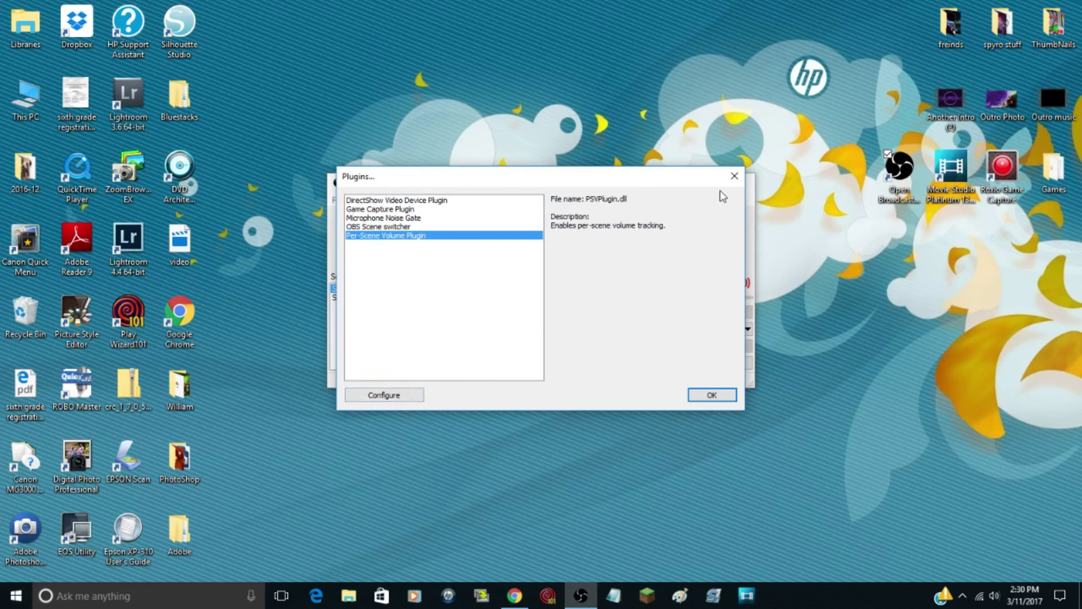
{"action": "left_click", "coordinate": [735, 176]}
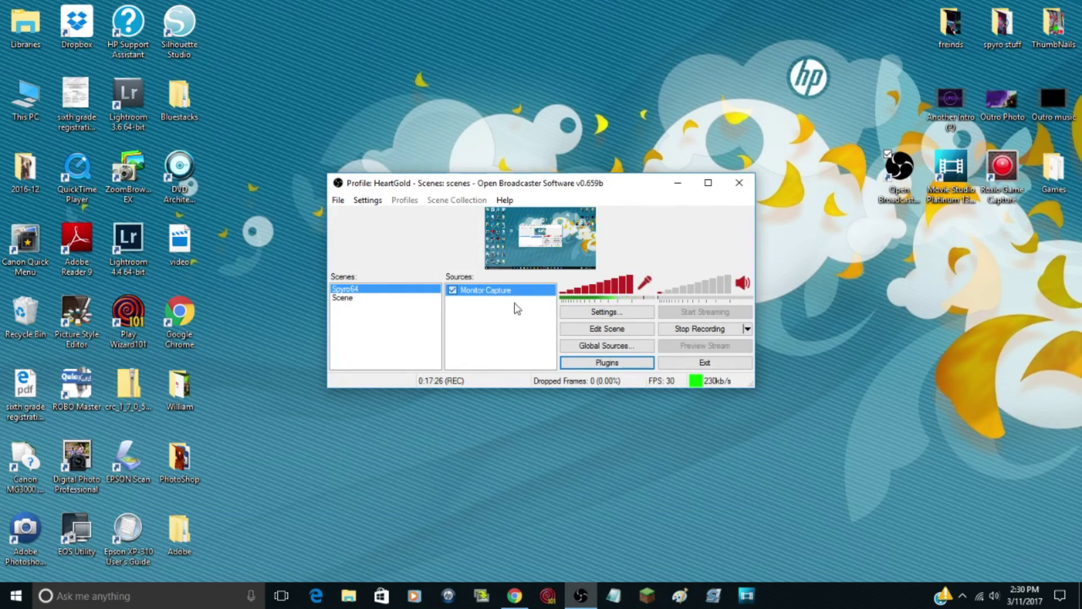
Add an Image source to the Spyro64 scene, keeping the name Image
{"action": "right_click", "coordinate": [514, 328]}
{"action": "left_click", "coordinate": [543, 354]}
{"action": "right_click", "coordinate": [533, 336]}
{"action": "mouse_move", "coordinate": [586, 344]}
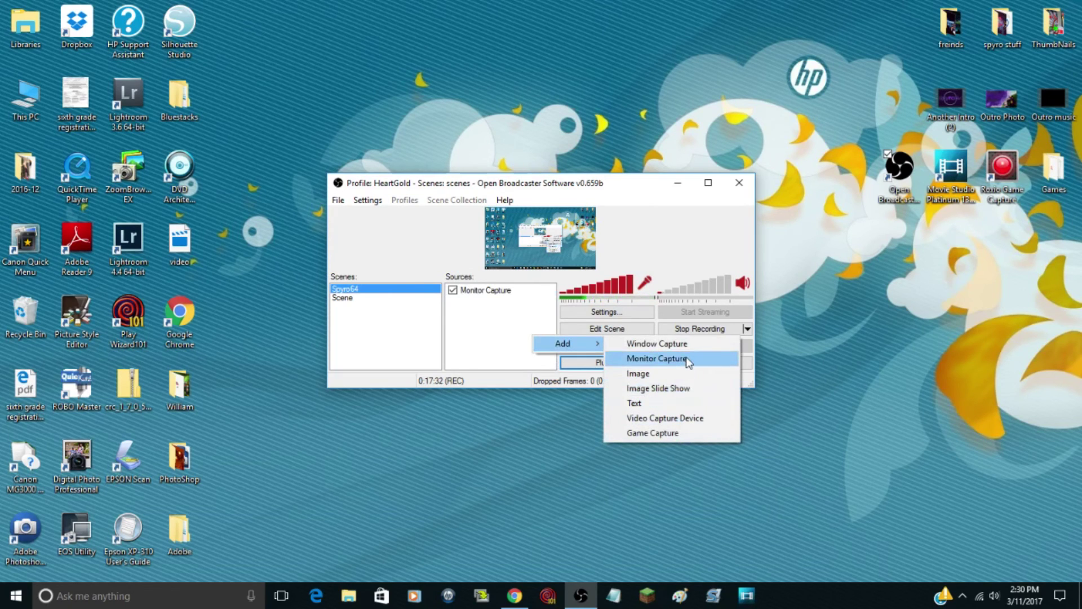
{"action": "left_click", "coordinate": [688, 373]}
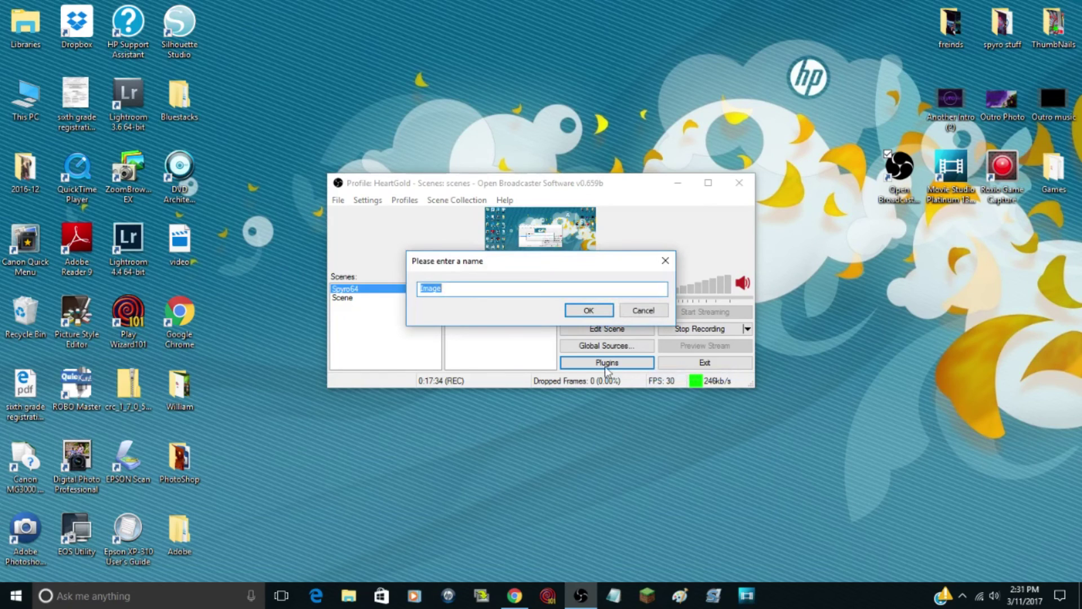
{"action": "left_click", "coordinate": [595, 308]}
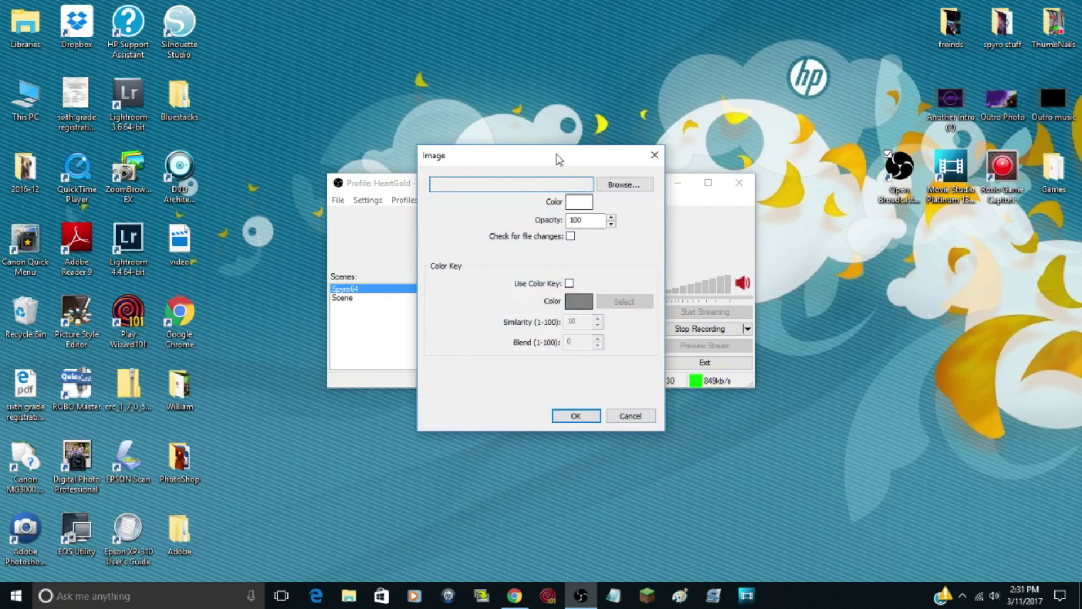
Load 3d.png from the PhotoShop folder into the Image source, and place it enlarged in the scene's upper-right corner
{"action": "left_click_drag", "start_coordinate": [558, 160], "coordinate": [323, 150]}
{"action": "left_click", "coordinate": [396, 181]}
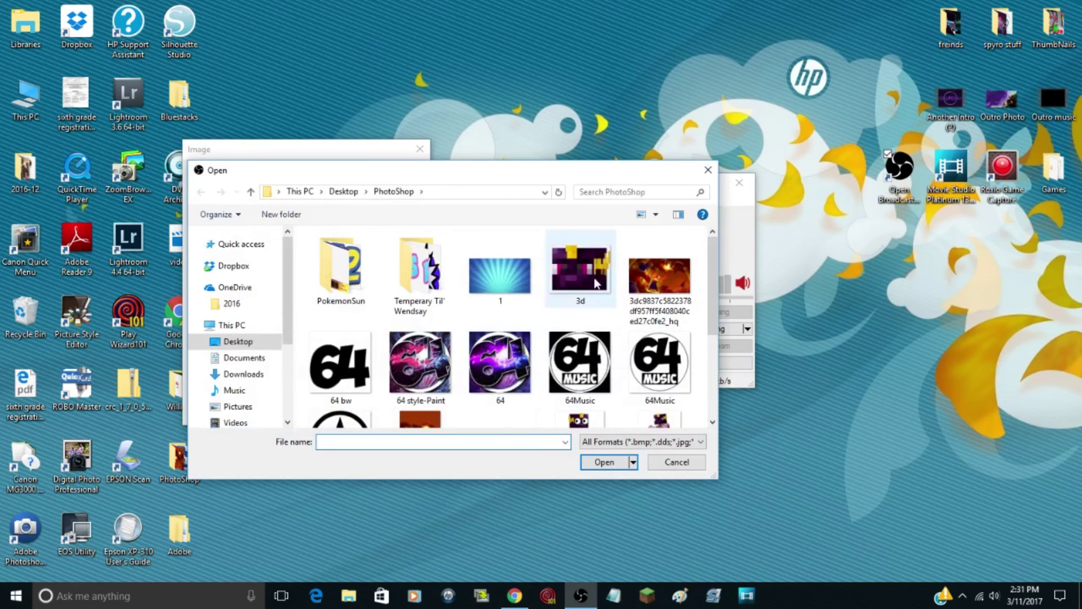
{"action": "left_click", "coordinate": [597, 281]}
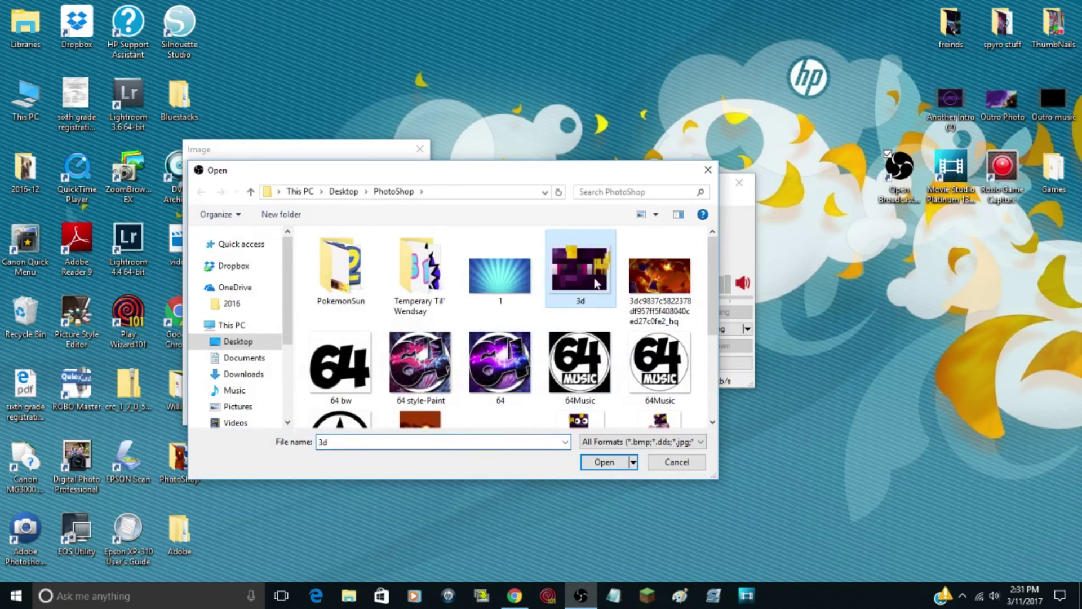
{"action": "left_click", "coordinate": [614, 461]}
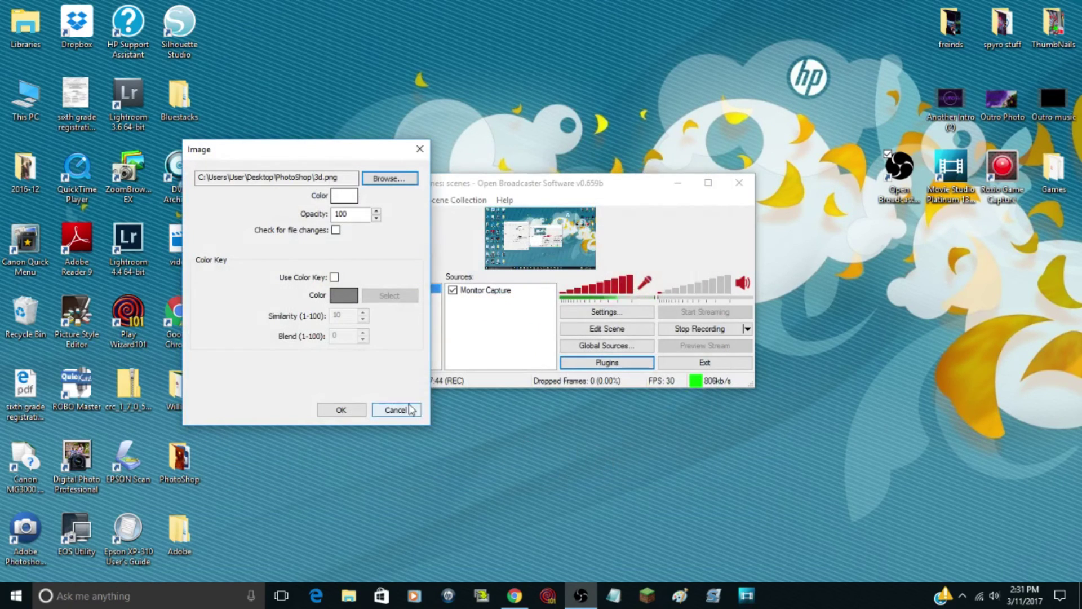
{"action": "left_click", "coordinate": [341, 410]}
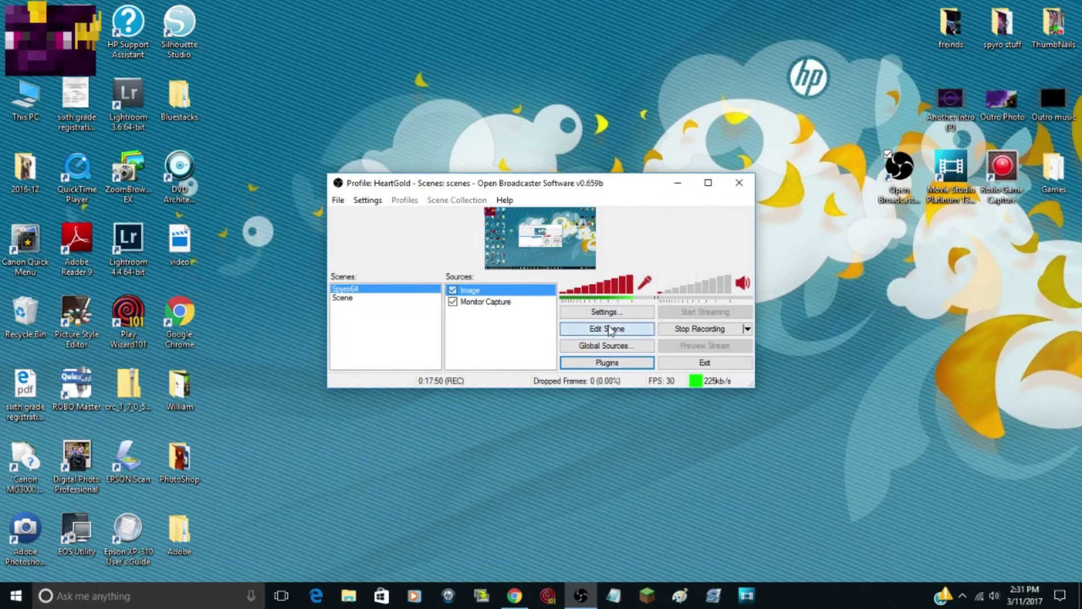
{"action": "left_click_drag", "start_coordinate": [495, 216], "coordinate": [579, 221]}
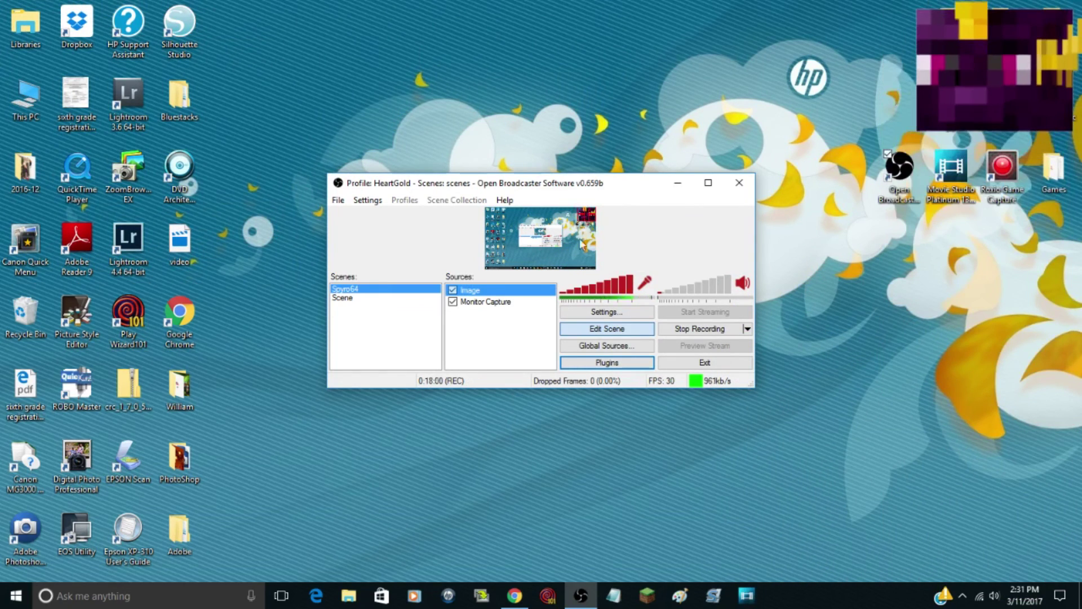
Toggle the visibility of the Monitor Capture and Image sources off and back on
{"action": "left_click", "coordinate": [456, 304]}
{"action": "left_click", "coordinate": [455, 303]}
{"action": "left_click", "coordinate": [455, 303]}
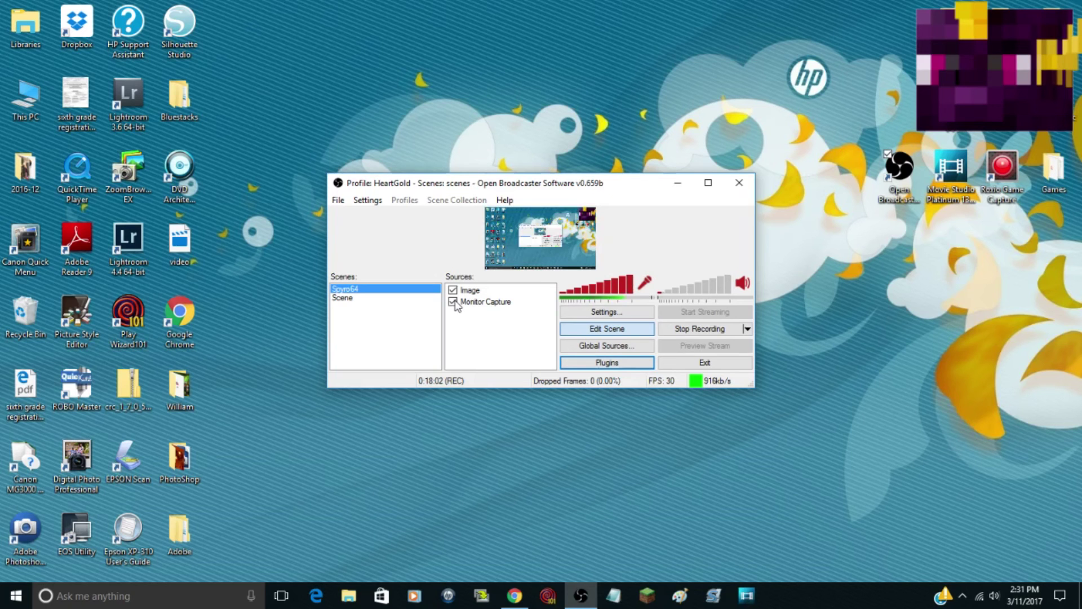
{"action": "left_click", "coordinate": [452, 290]}
{"action": "left_click", "coordinate": [453, 290]}
{"action": "left_click", "coordinate": [452, 290]}
{"action": "left_click", "coordinate": [452, 290]}
Remove the Image source from the Spyro64 scene
{"action": "right_click", "coordinate": [494, 290]}
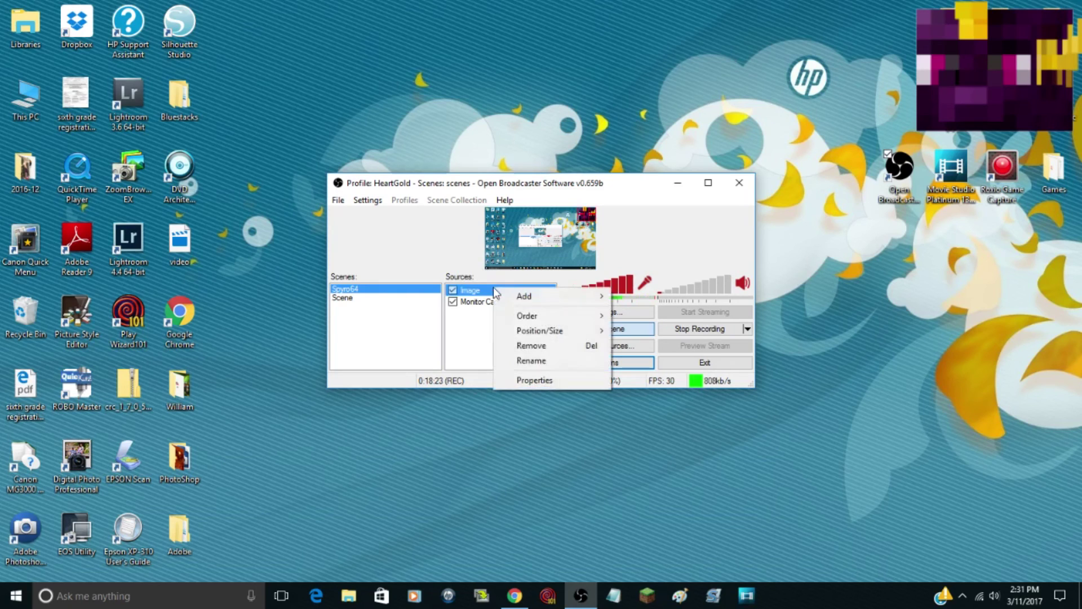
{"action": "left_click", "coordinate": [555, 346]}
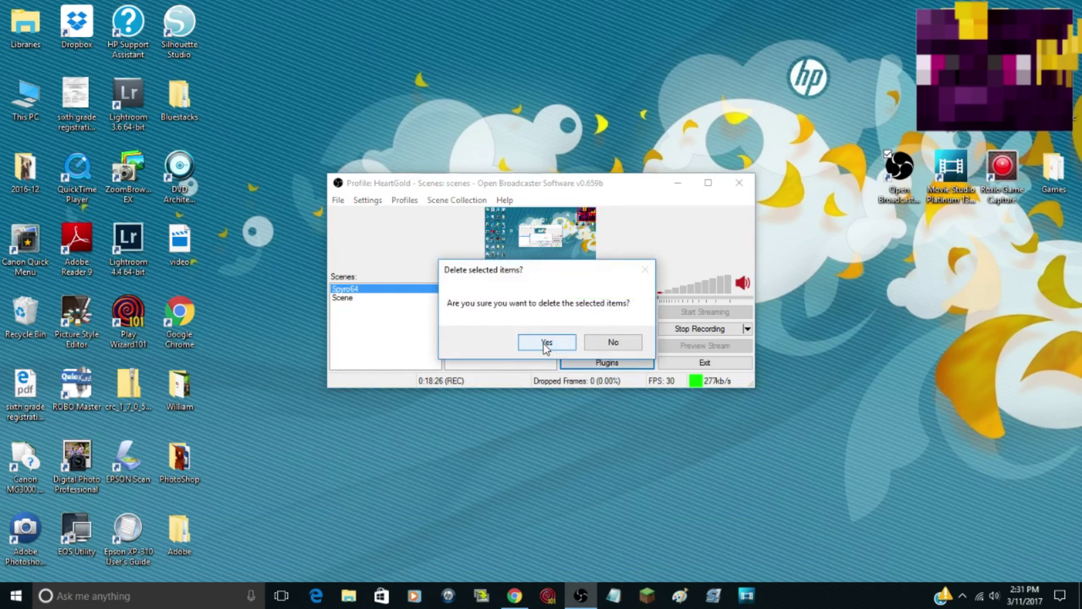
{"action": "left_click", "coordinate": [546, 345]}
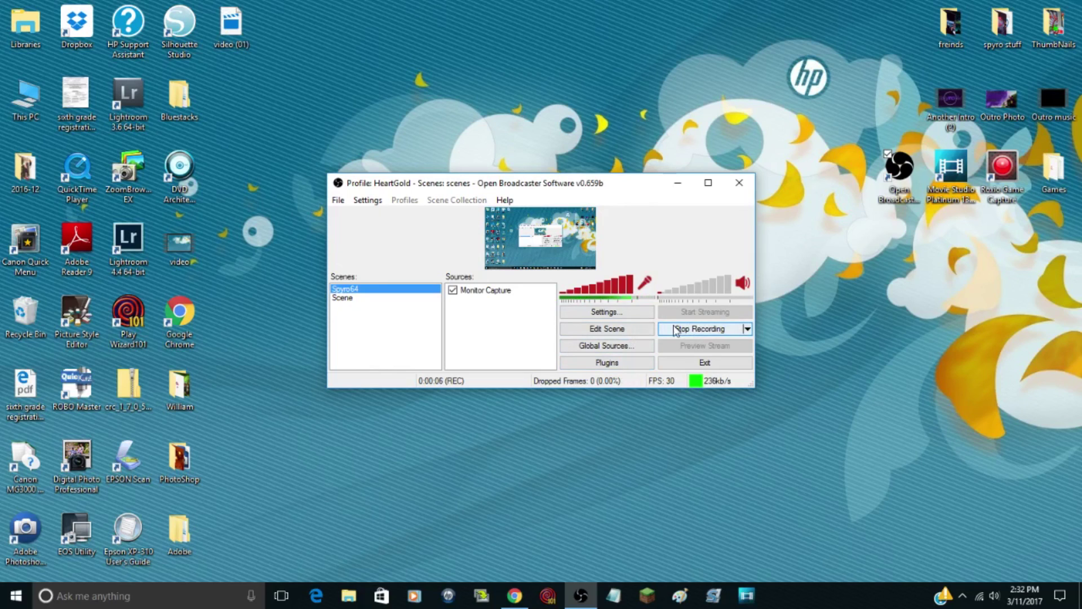
Raise the desktop audio volume to its maximum
{"action": "left_click", "coordinate": [664, 299]}
{"action": "left_click_drag", "start_coordinate": [663, 298], "coordinate": [758, 298]}
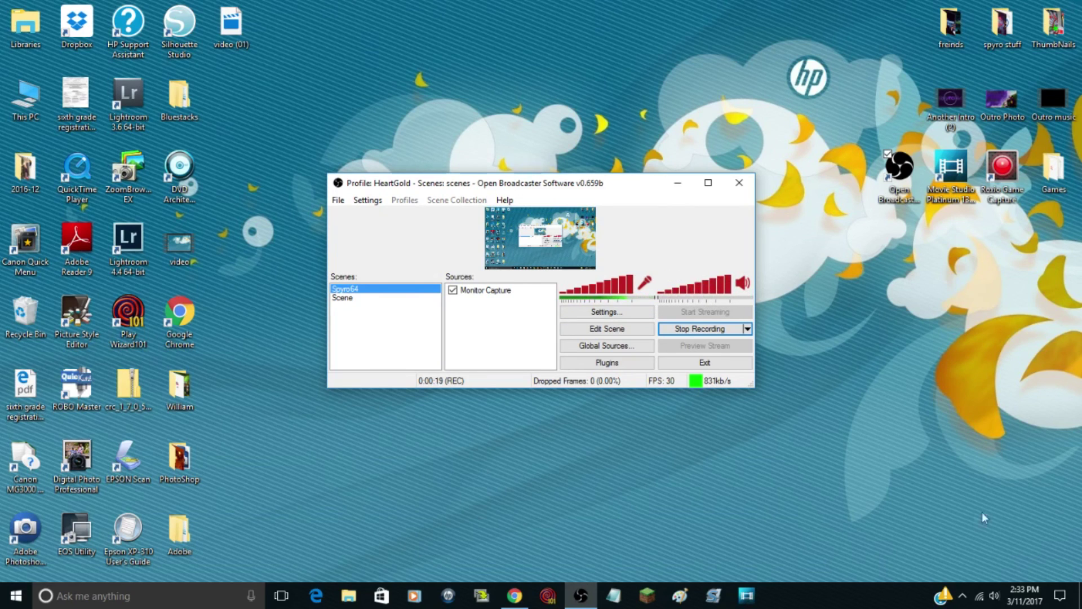
Check the Windows speaker volume of the USB Chat Headset against the desktop audio level, and close the volume control
{"action": "left_click", "coordinate": [995, 596]}
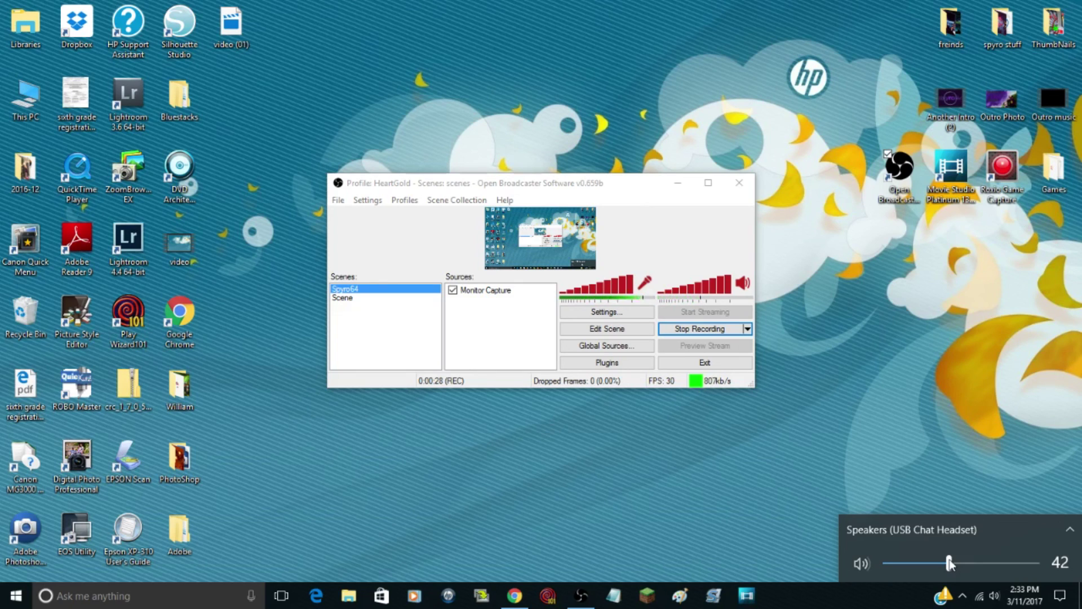
{"action": "left_click_drag", "start_coordinate": [693, 290], "coordinate": [665, 290]}
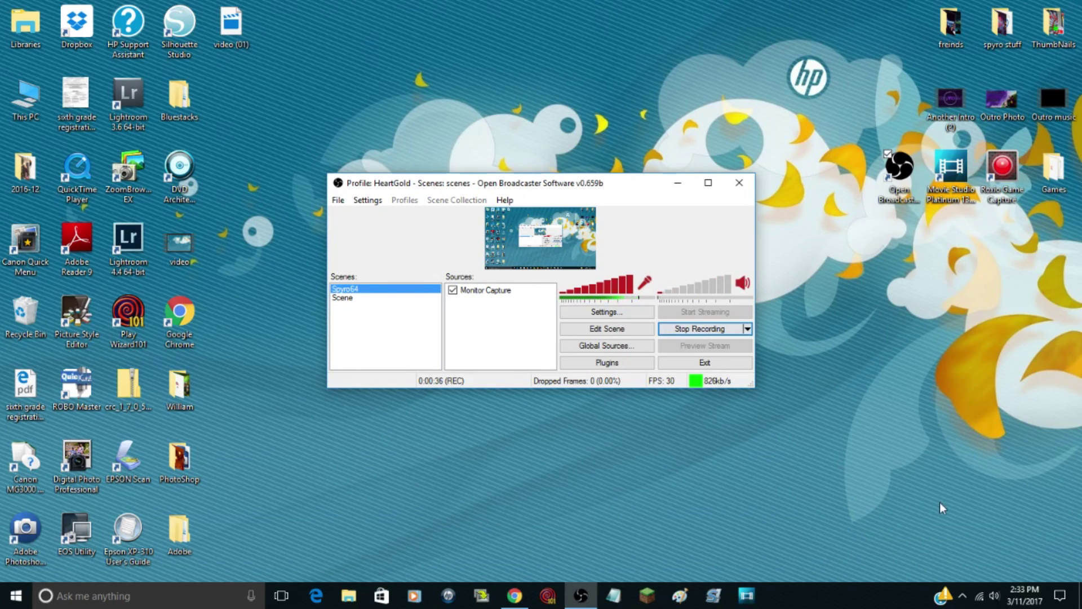
{"action": "left_click", "coordinate": [995, 595]}
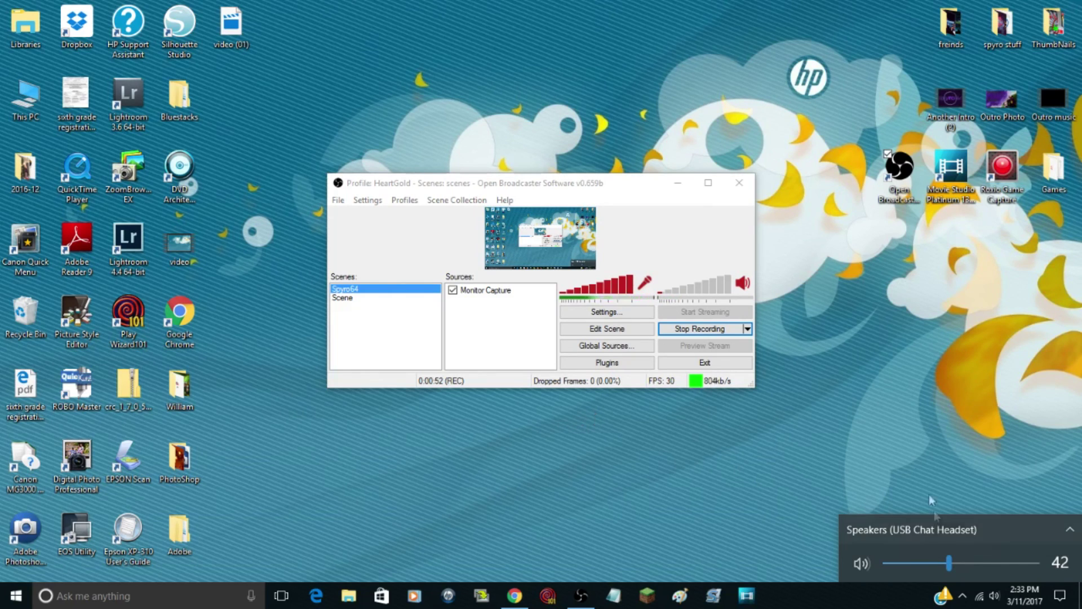
{"action": "left_click", "coordinate": [912, 451]}
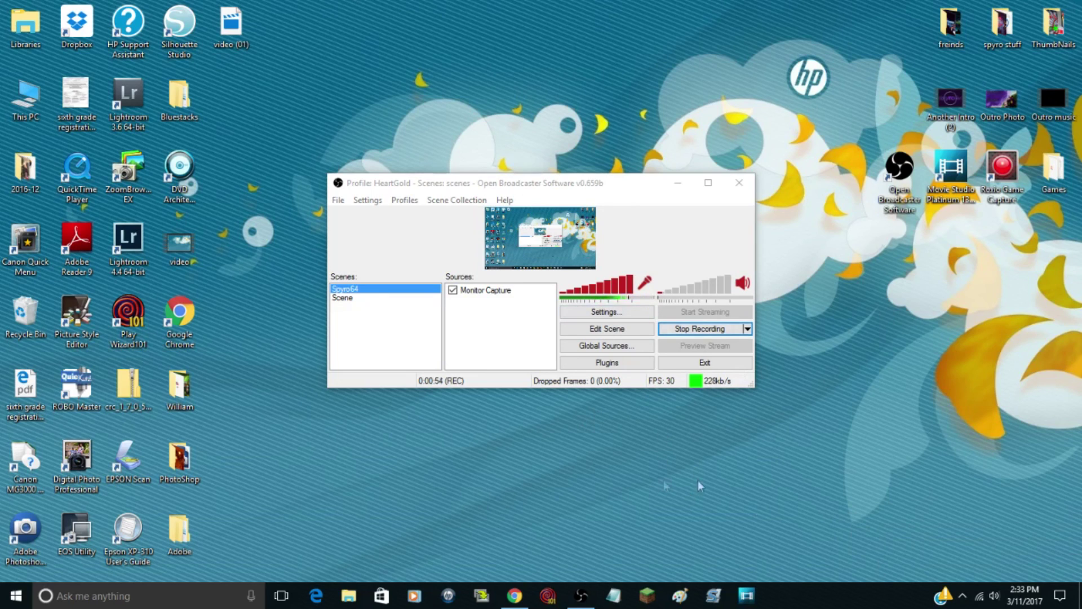